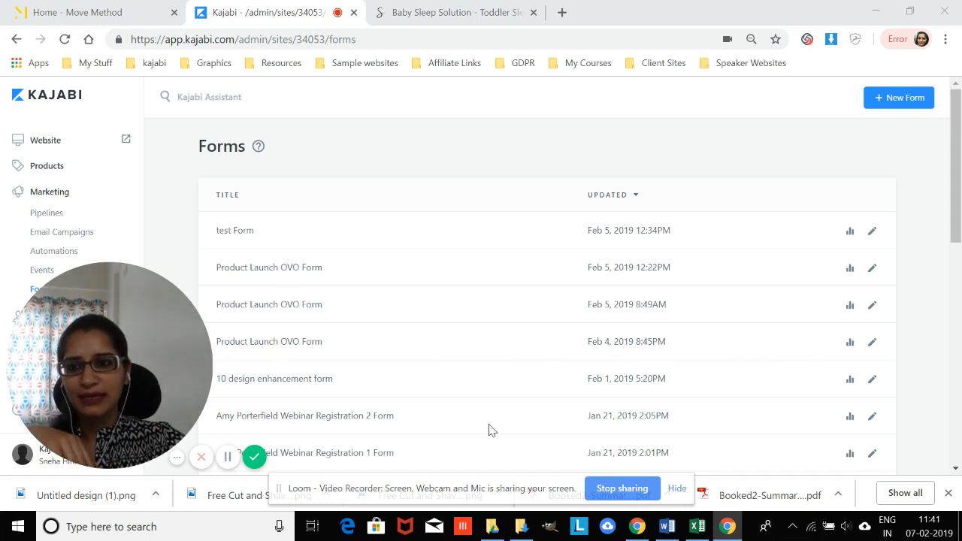
# - Examine the embedded free video sign-up form and its styling on the Move Method home page
pyautogui.click(112, 17)
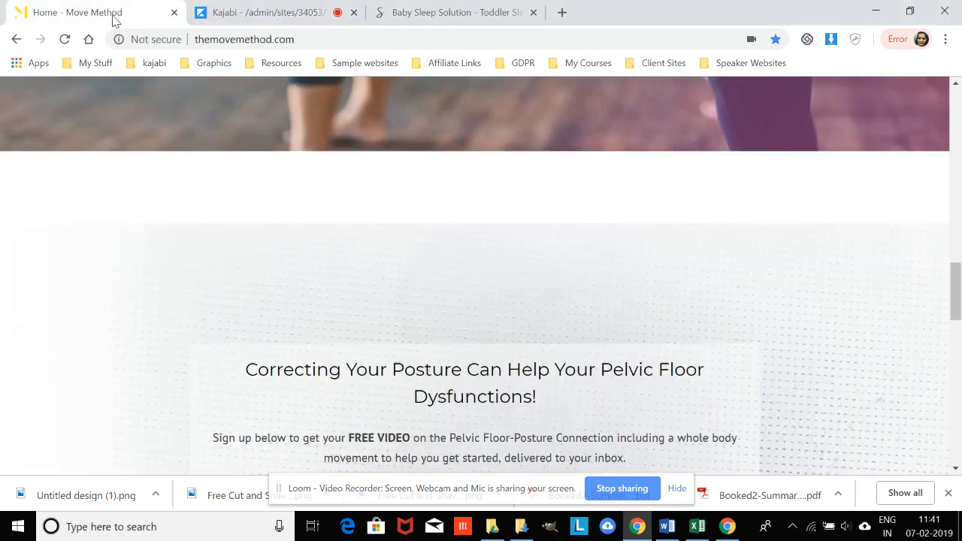
pyautogui.scroll(3, 412, 167)
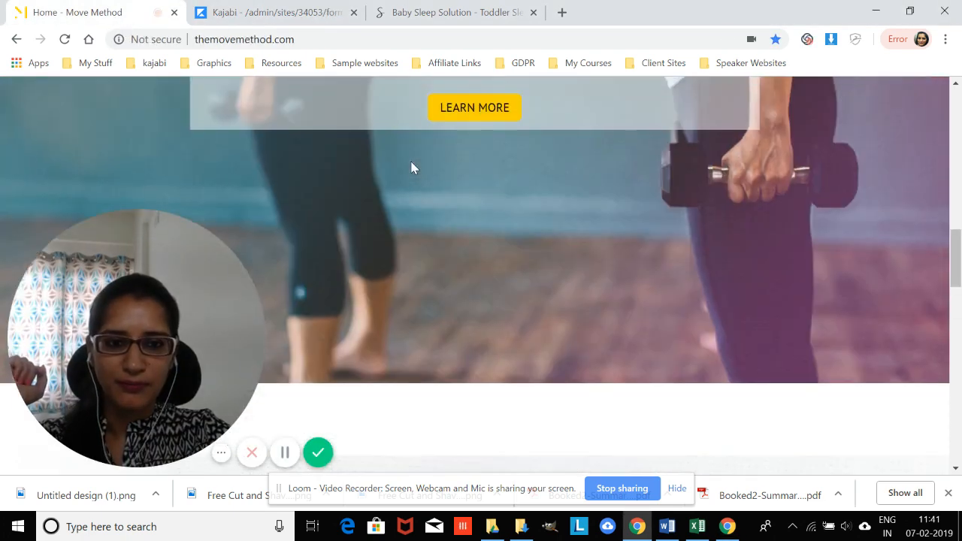
pyautogui.scroll(-3, 411, 167)
pyautogui.scroll(-5, 411, 166)
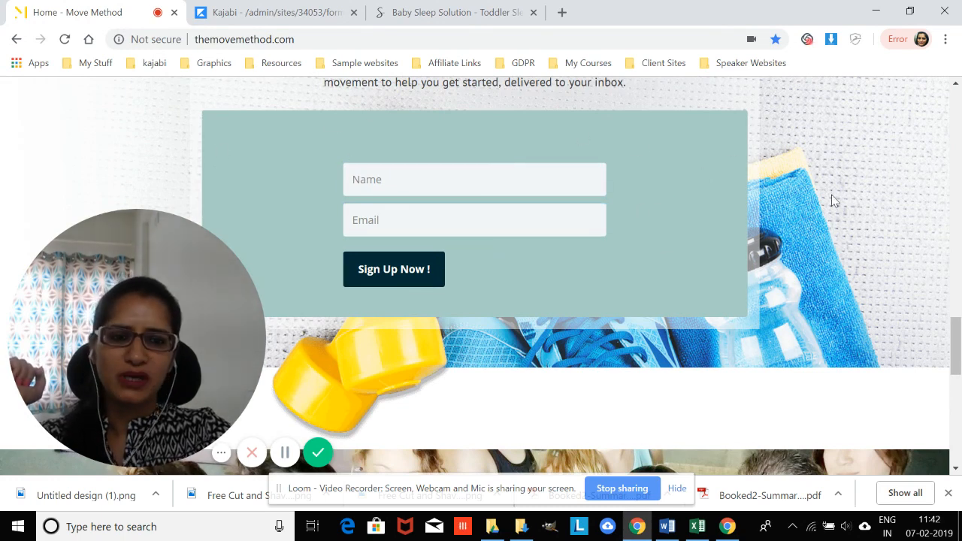
pyautogui.scroll(15, 832, 201)
pyautogui.scroll(-15, 832, 201)
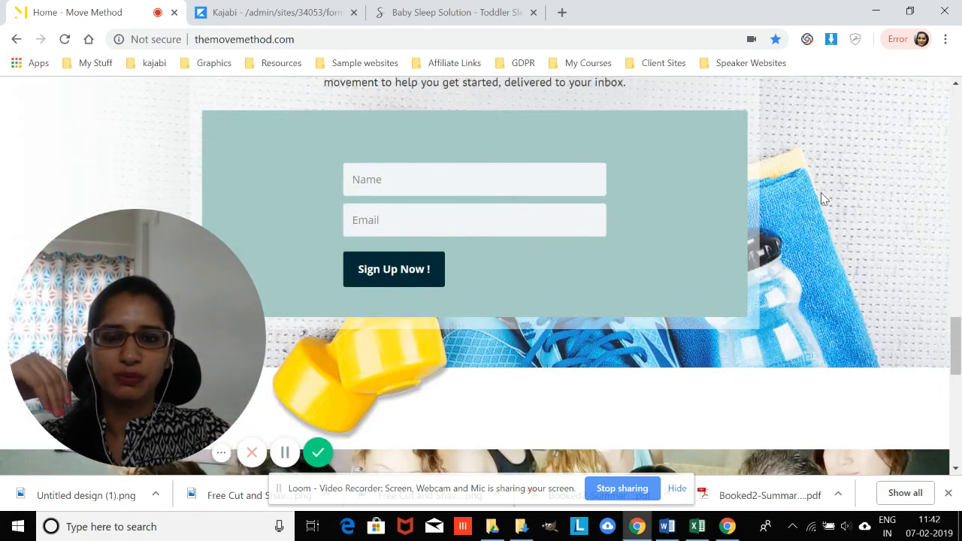
pyautogui.scroll(1, 823, 199)
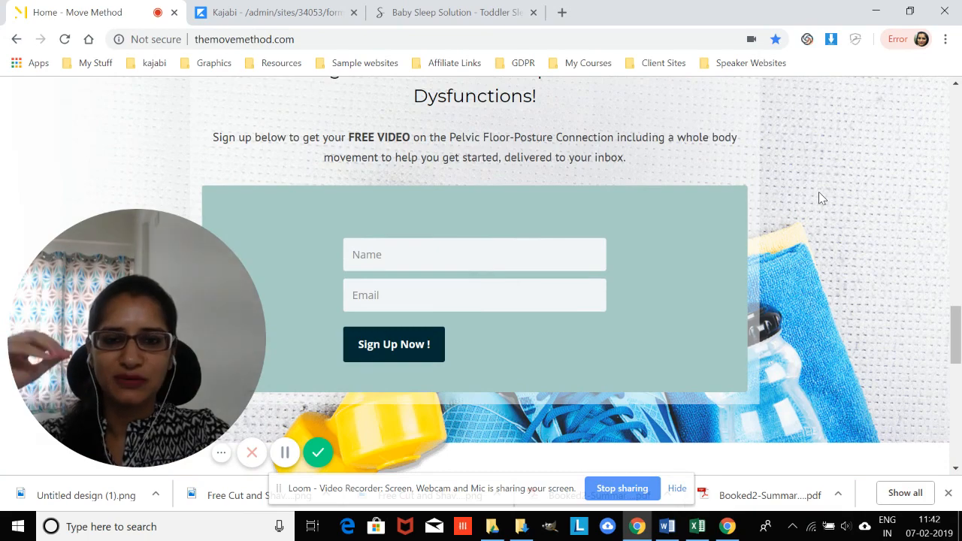
pyautogui.scroll(10, 822, 197)
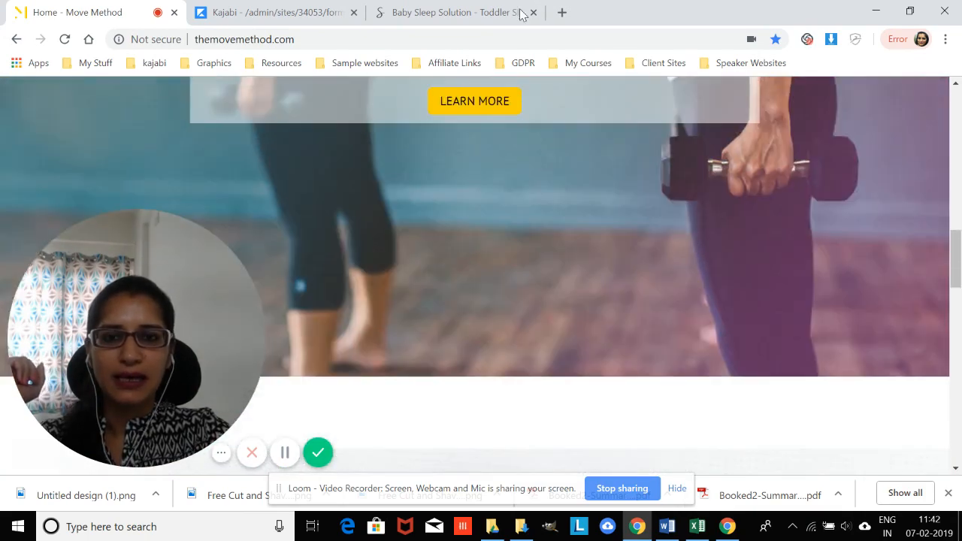
# - Examine the email crash course sign-up form on the Baby Sleep Solution home page and how it matches the surrounding design
pyautogui.click(521, 14)
pyautogui.scroll(-2, 677, 203)
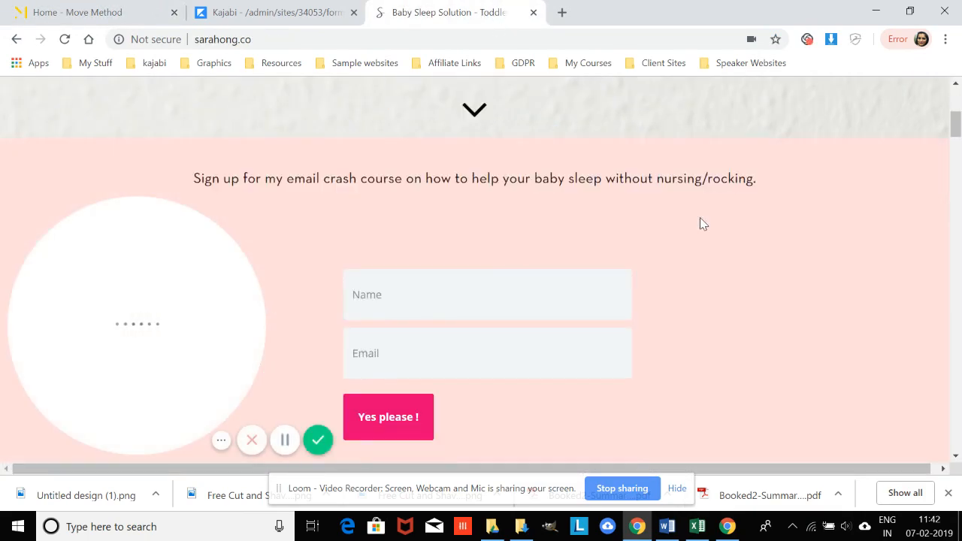
pyautogui.scroll(-3, 701, 222)
pyautogui.scroll(1, 700, 221)
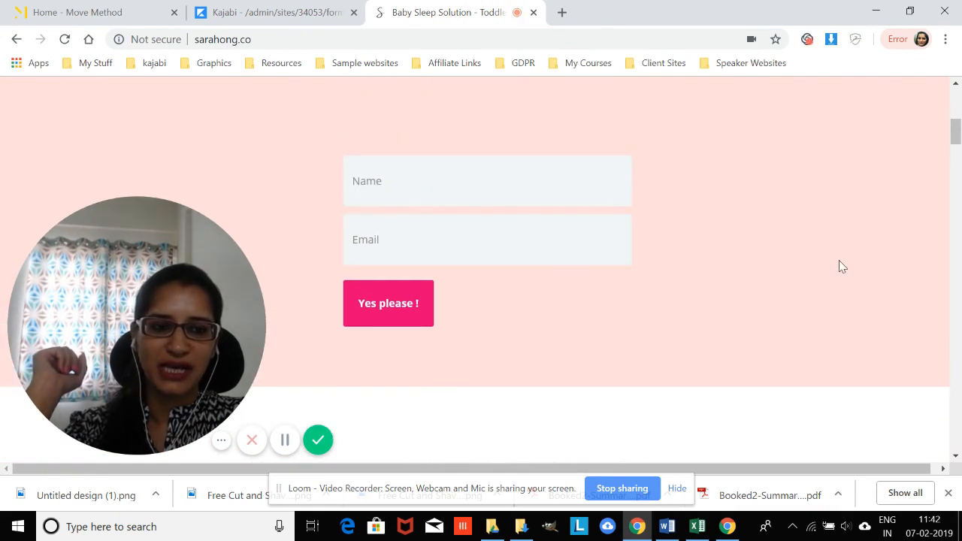
pyautogui.scroll(-1, 838, 260)
pyautogui.scroll(5, 833, 259)
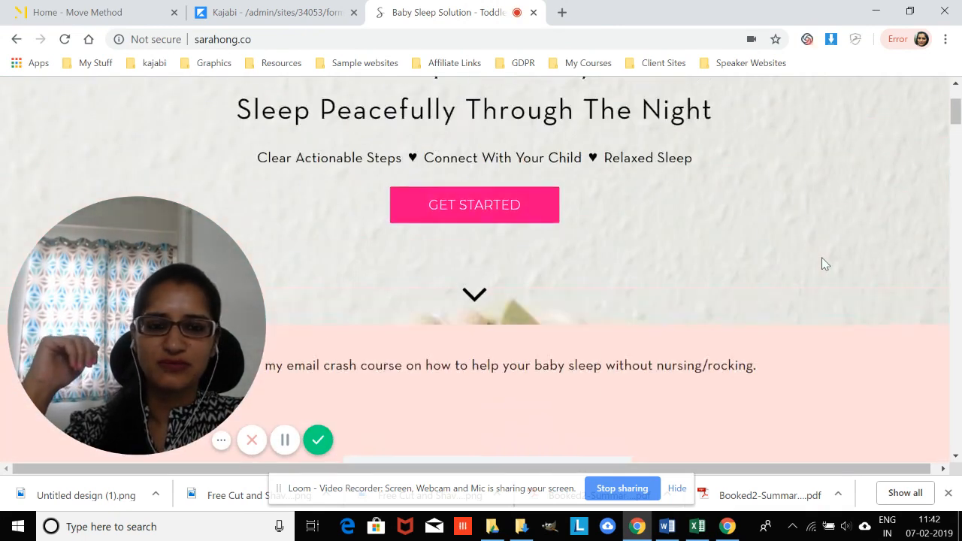
pyautogui.scroll(2, 821, 258)
pyautogui.scroll(-4, 822, 259)
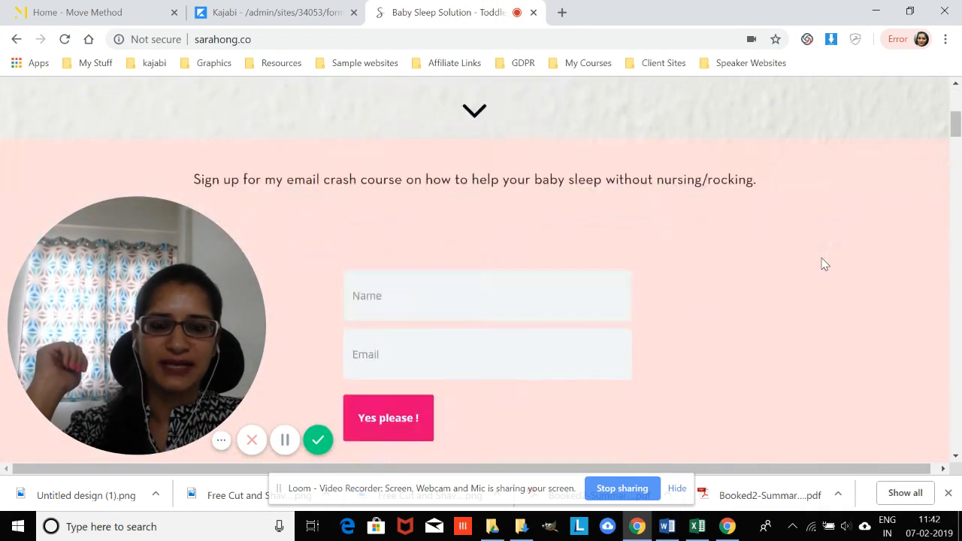
pyautogui.scroll(-10, 824, 264)
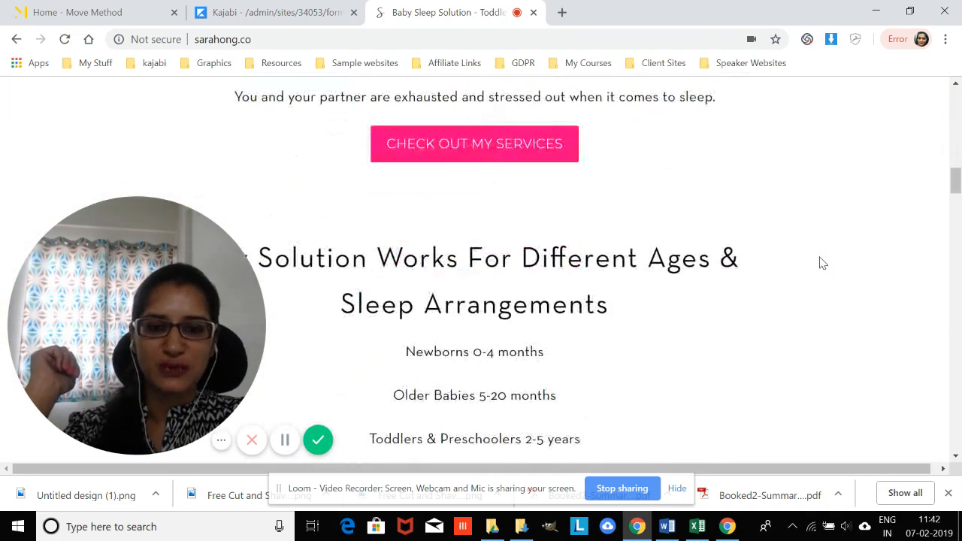
pyautogui.scroll(10, 822, 263)
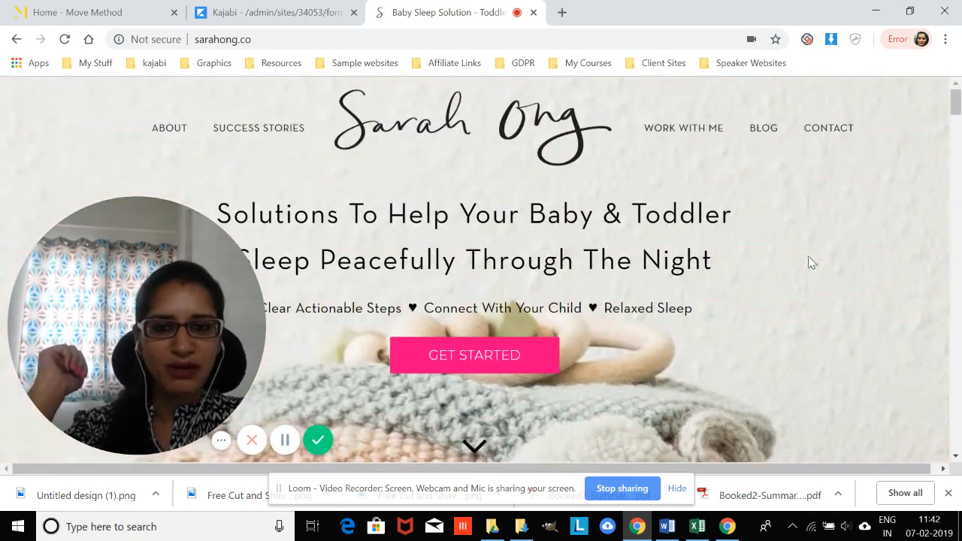
pyautogui.scroll(-4, 811, 262)
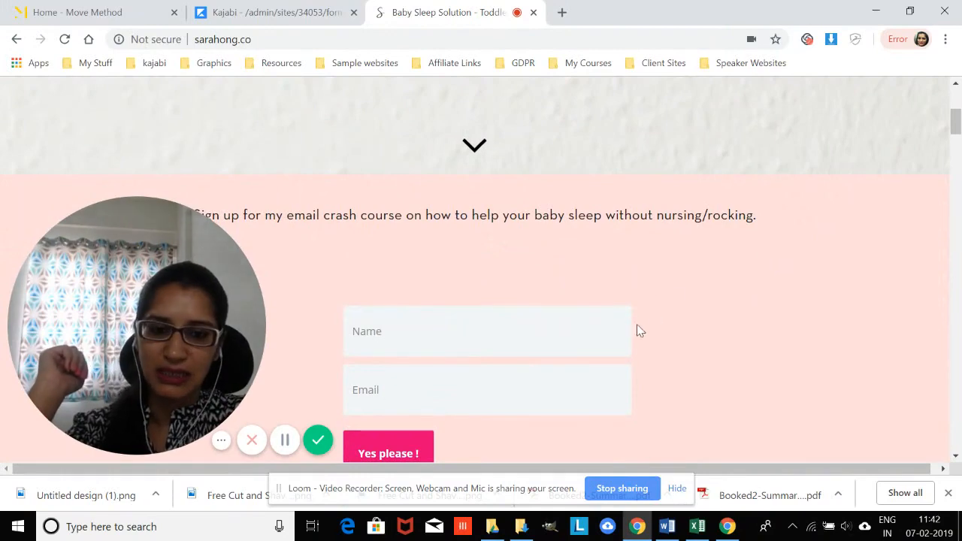
pyautogui.scroll(3, 707, 314)
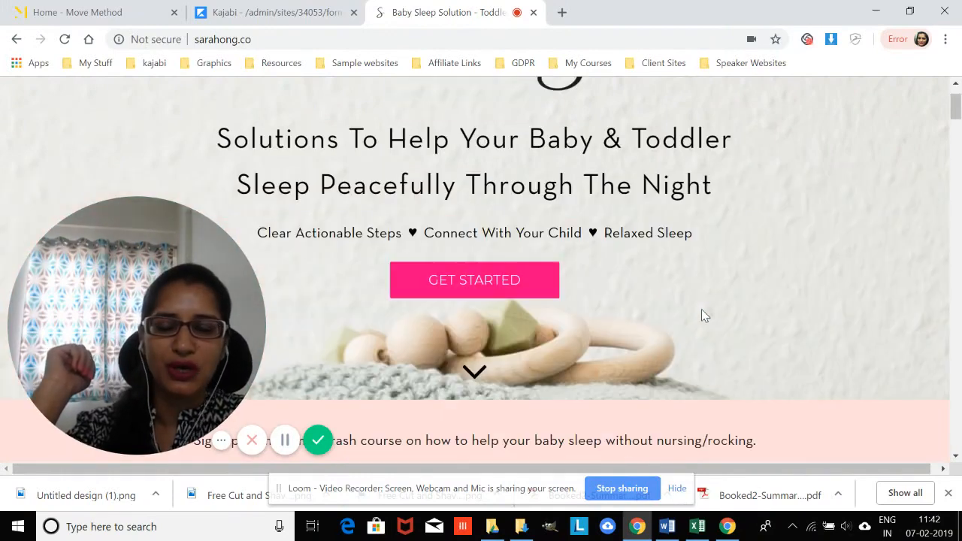
pyautogui.scroll(1, 704, 316)
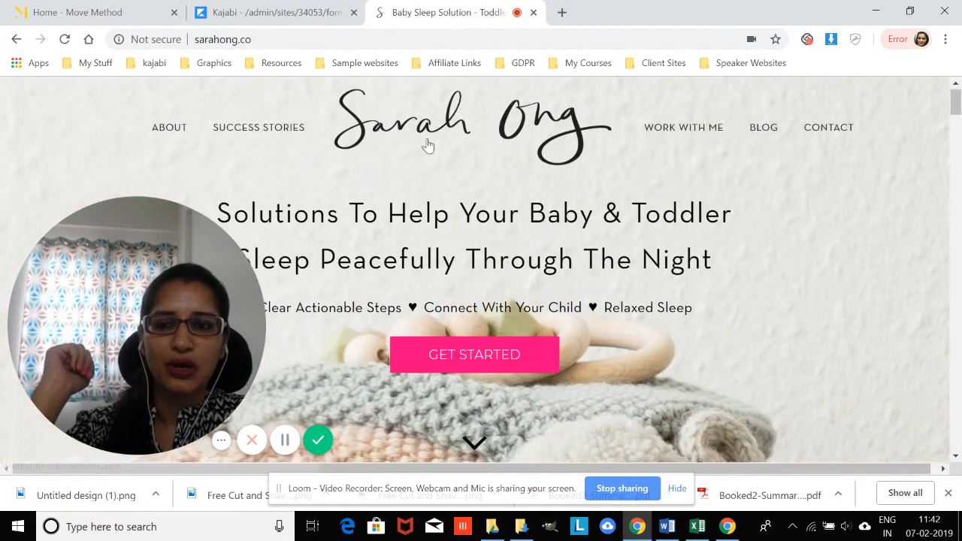
pyautogui.click(314, 28)
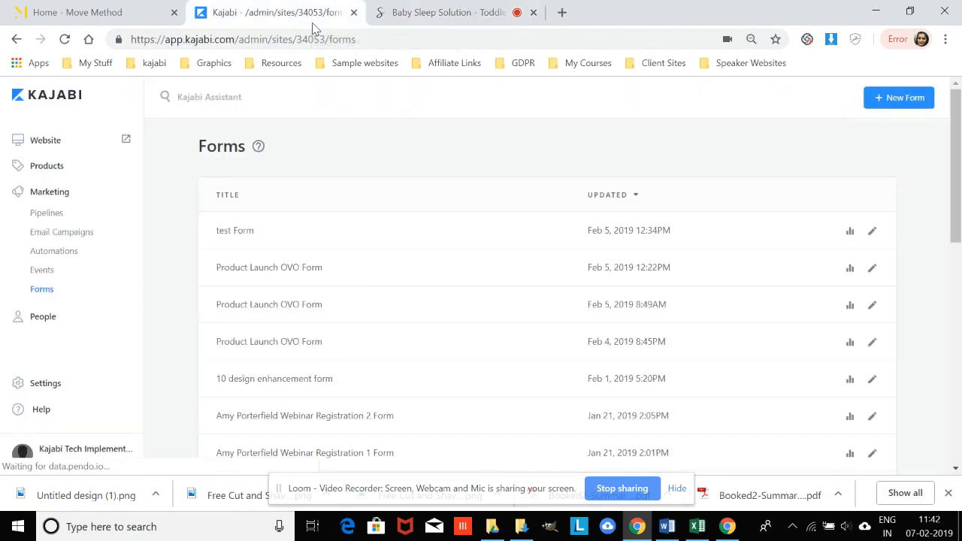
pyautogui.click(449, 27)
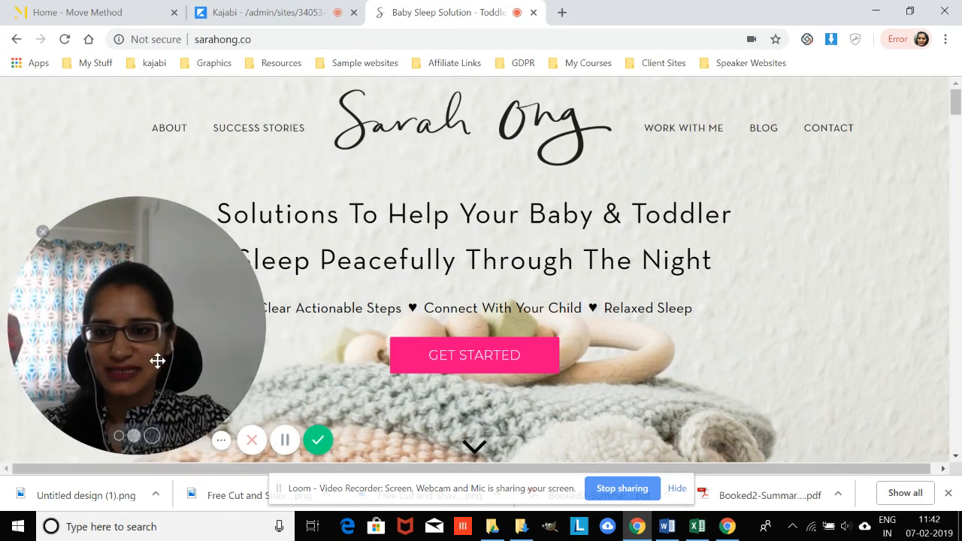
pyautogui.click(120, 441)
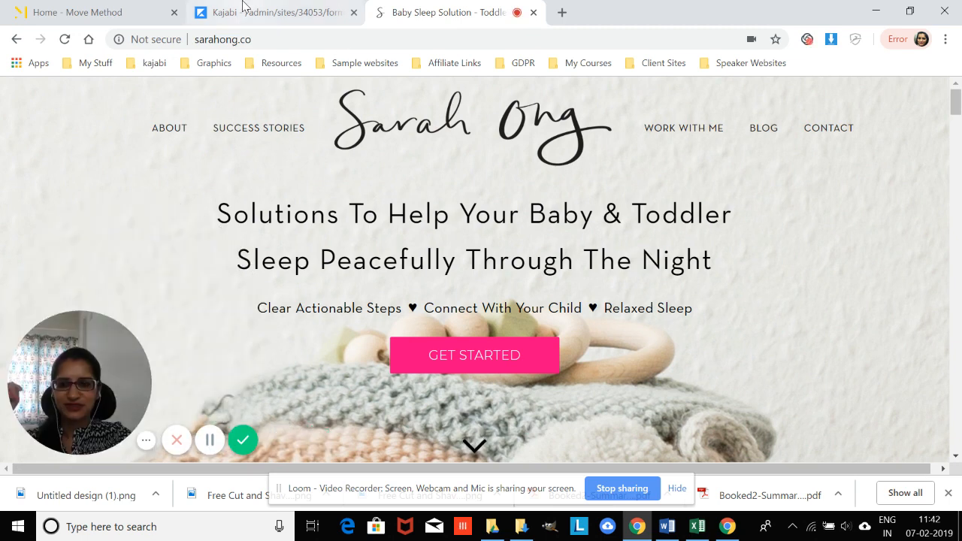
# - Create a new Kajabi form titled 7thfeb and save it
pyautogui.click(244, 7)
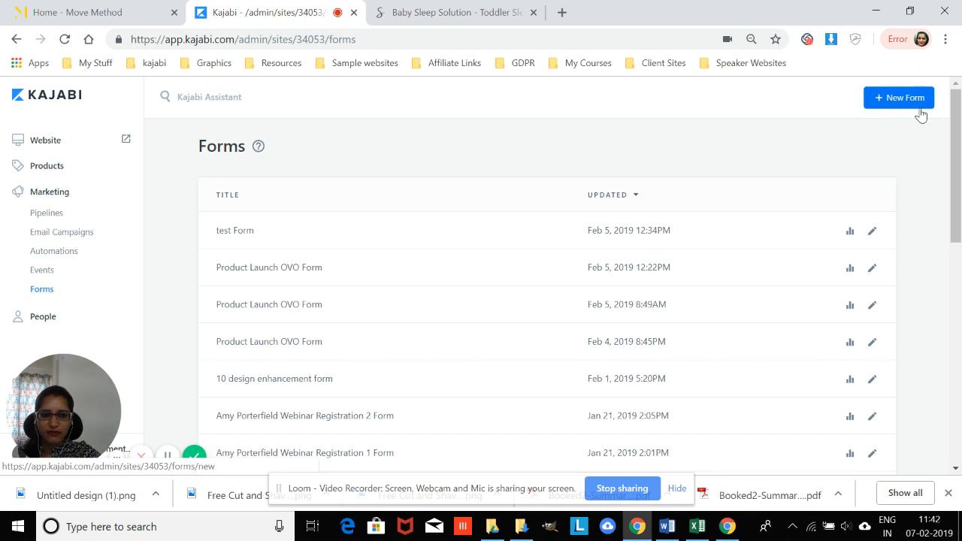
pyautogui.click(921, 113)
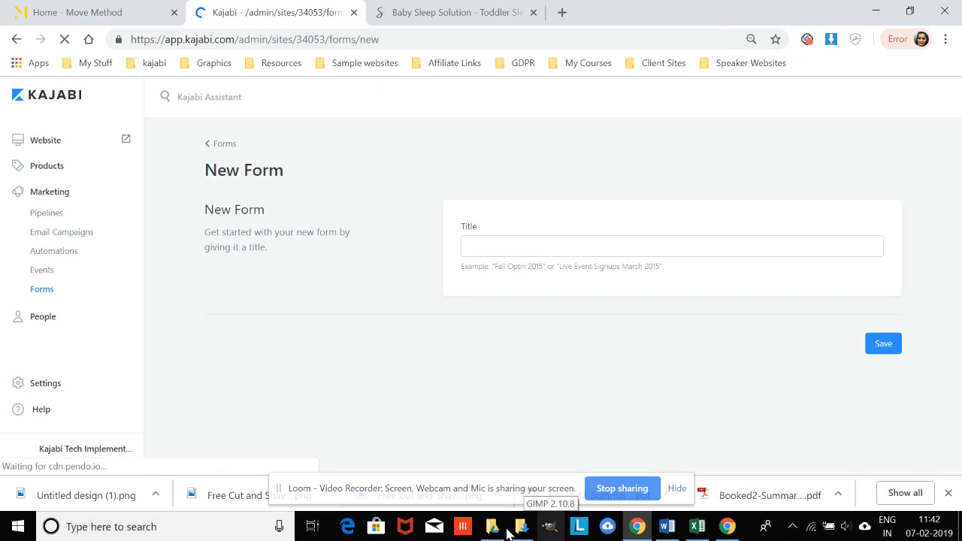
pyautogui.click(542, 249)
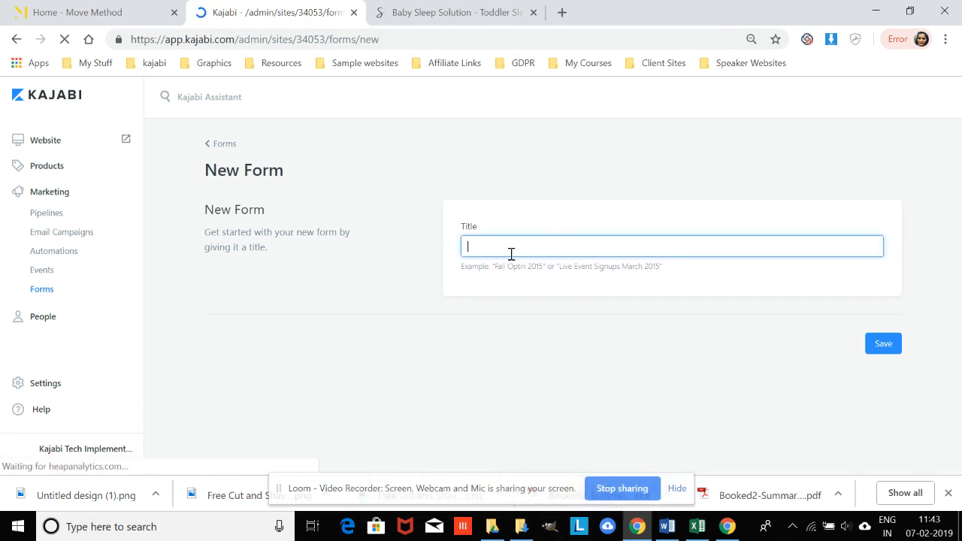
pyautogui.write('7thfeb')
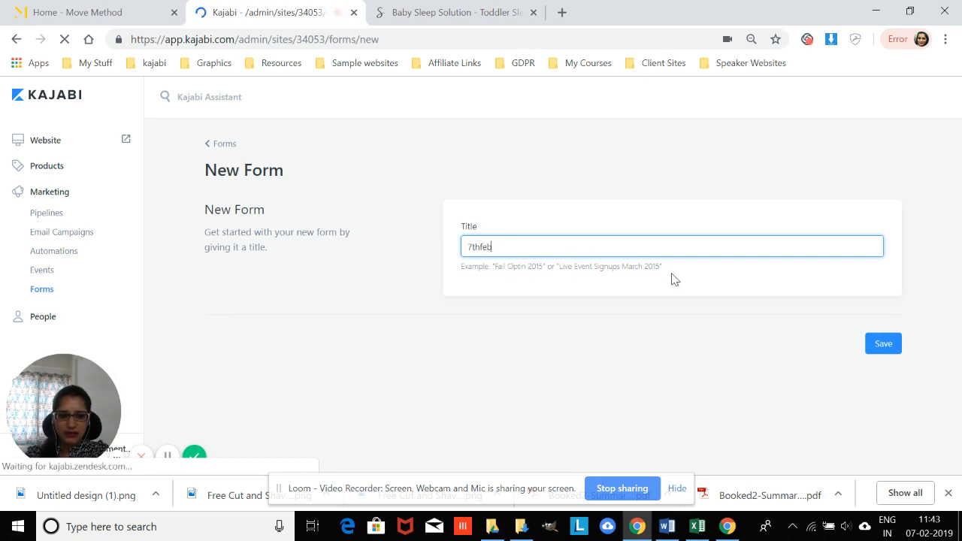
pyautogui.click(875, 345)
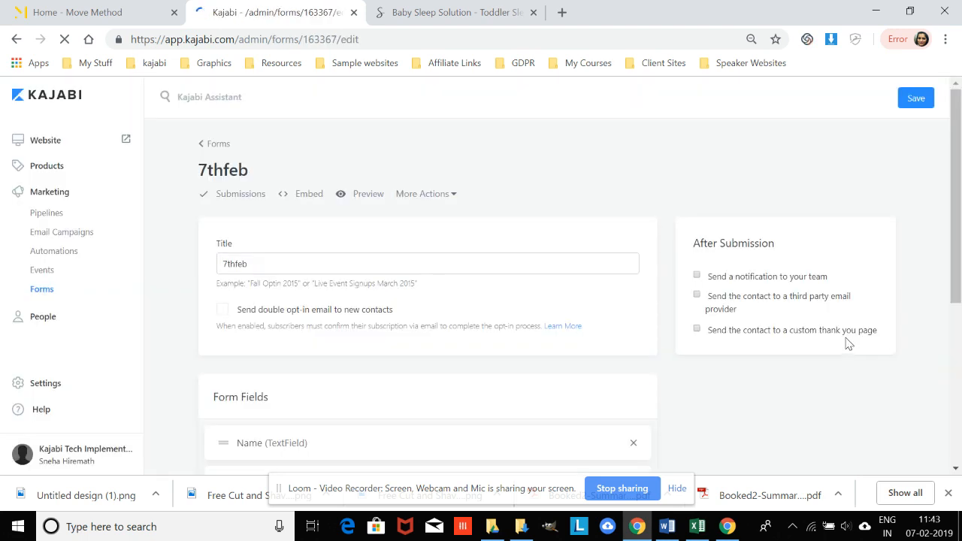
# - Preview the 7thfeb form in a separate browser tab and examine its default heading, fields and Subscribe button
pyautogui.rightClick(364, 197)
pyautogui.click(382, 203)
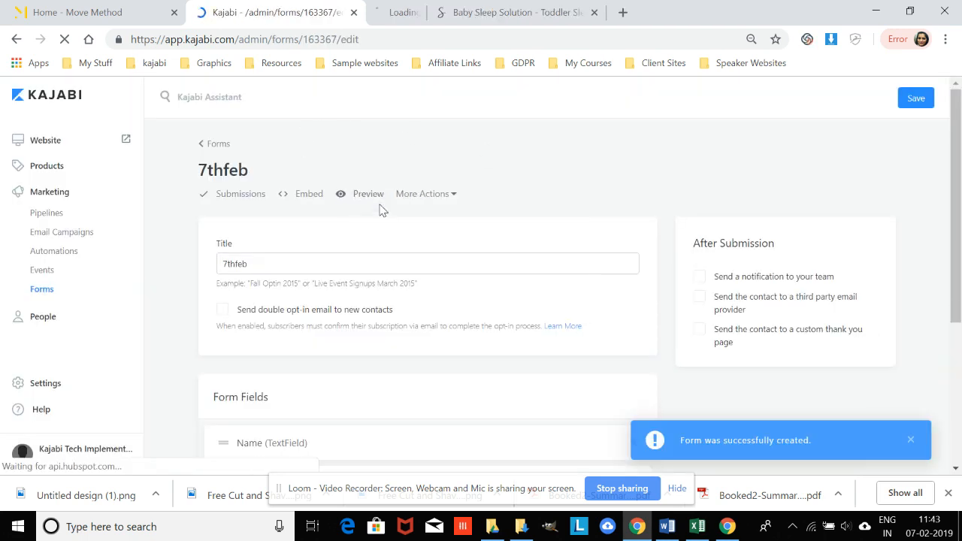
pyautogui.click(423, 12)
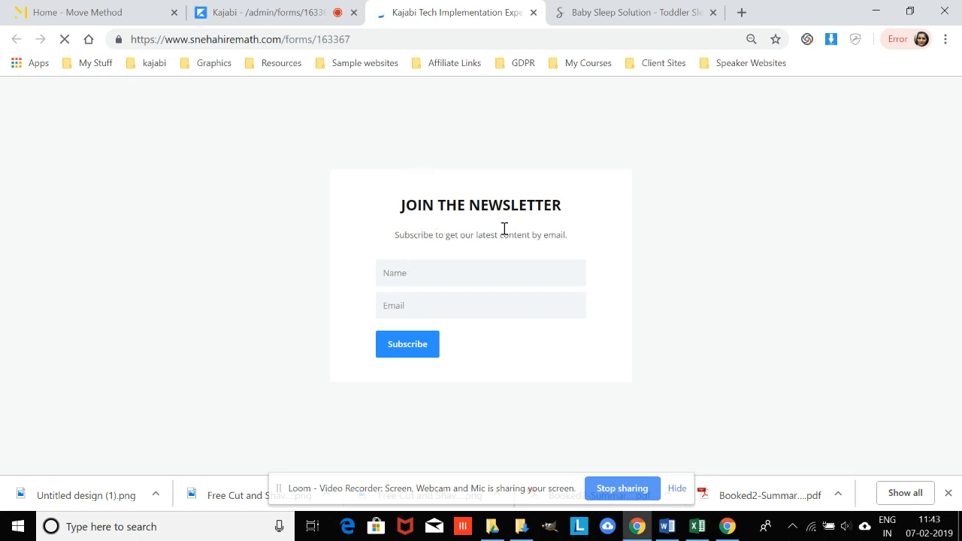
pyautogui.click(391, 282)
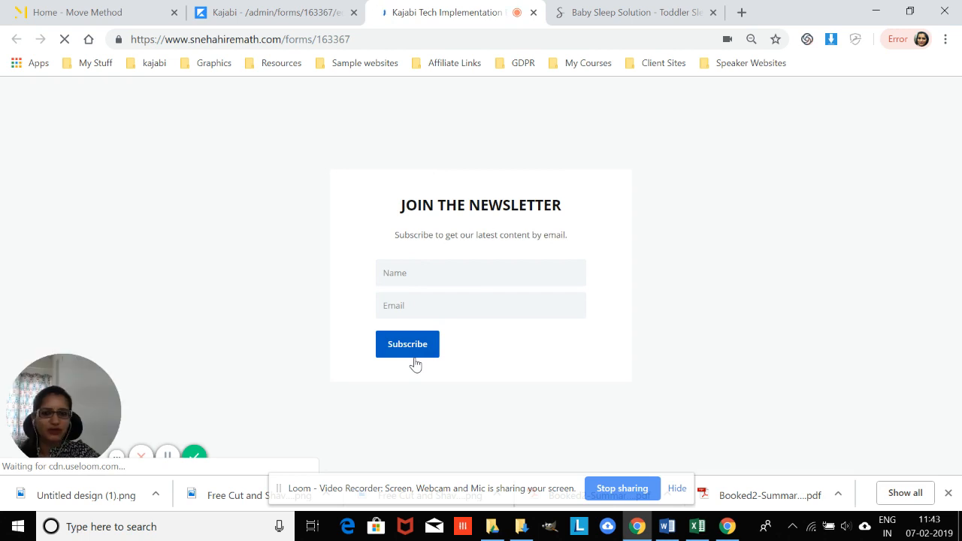
pyautogui.click(483, 282)
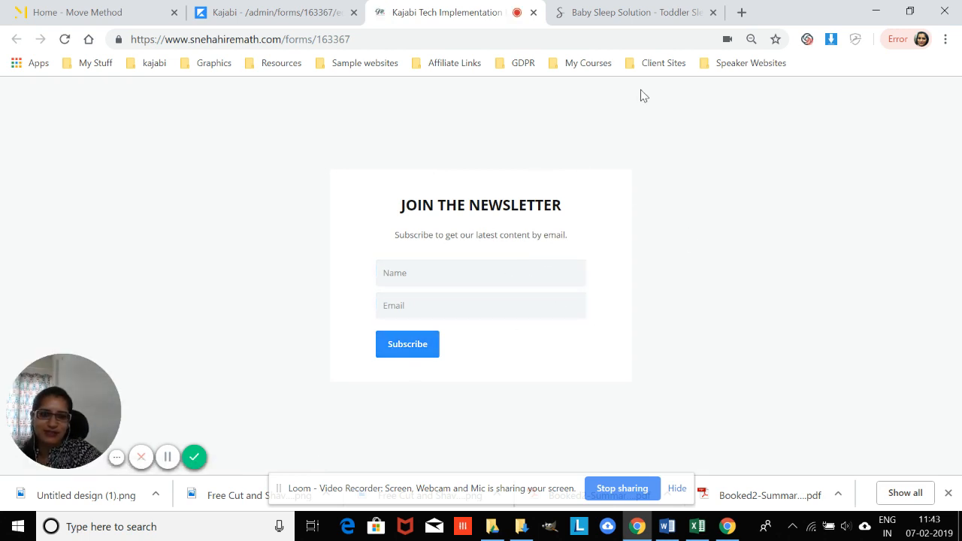
# - Compare the customized sign-up form on the Baby Sleep Solution page with the default 7thfeb form preview
pyautogui.click(613, 13)
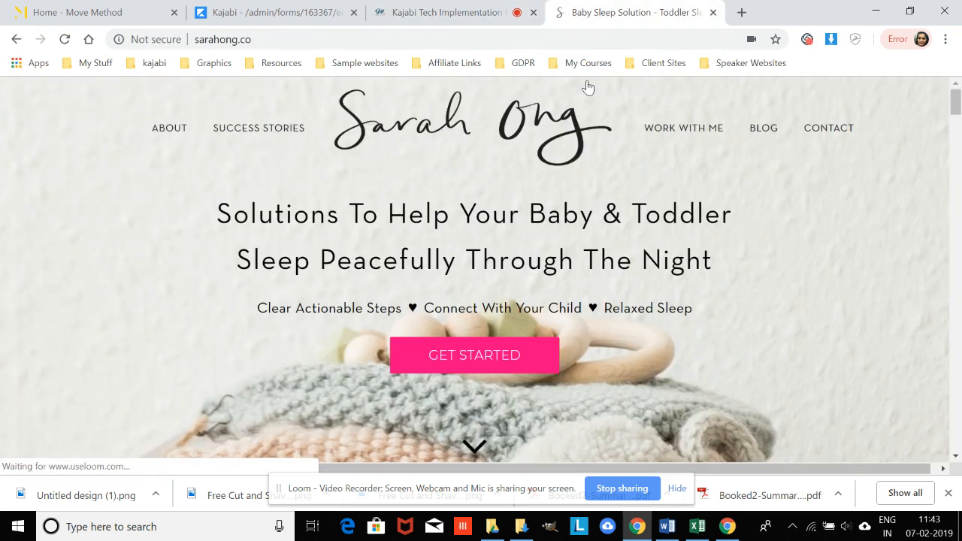
pyautogui.scroll(-8, 590, 272)
pyautogui.scroll(2, 590, 271)
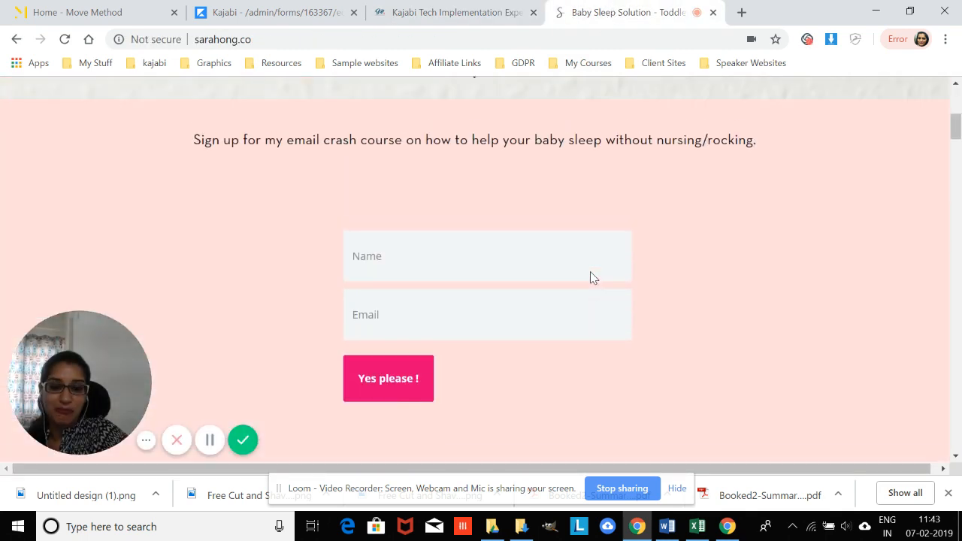
pyautogui.click(416, 14)
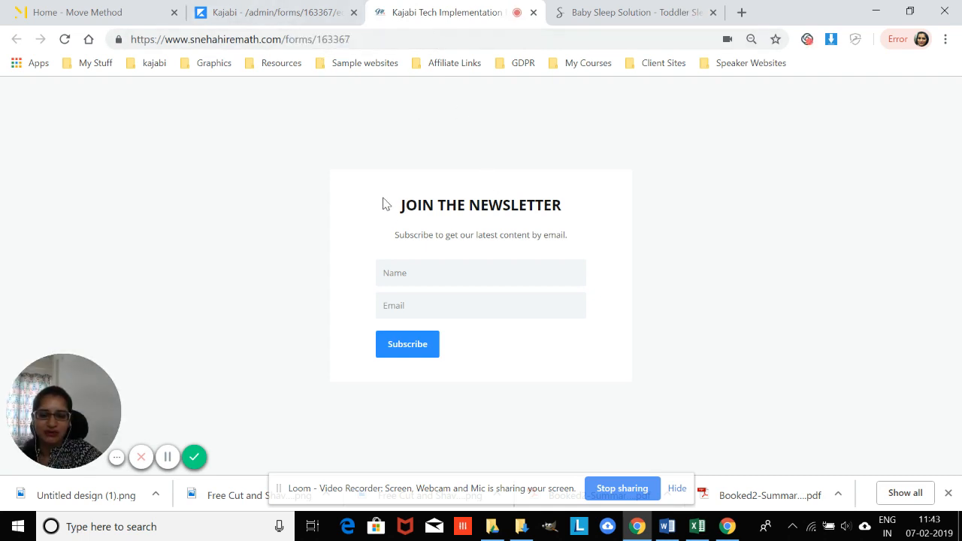
pyautogui.click(621, 13)
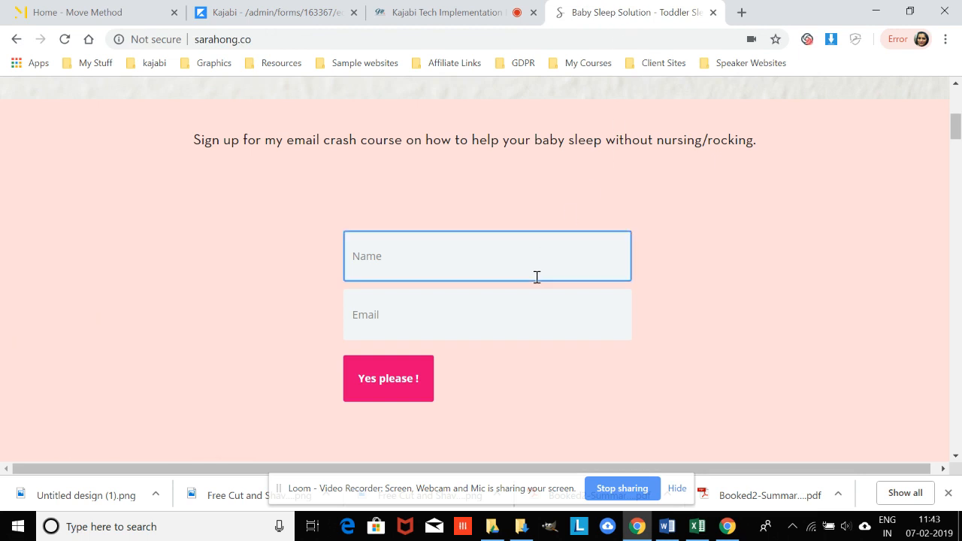
pyautogui.click(426, 13)
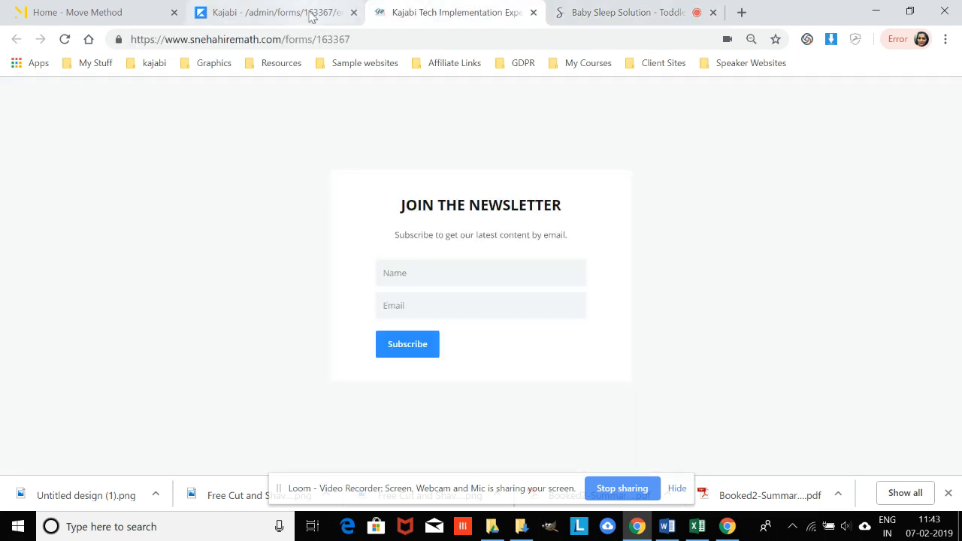
# - Review the 7thfeb form's edit page against its preview, checking the title, form fields and after-submission options
pyautogui.click(312, 13)
pyautogui.scroll(-3, 379, 261)
pyautogui.scroll(2, 380, 263)
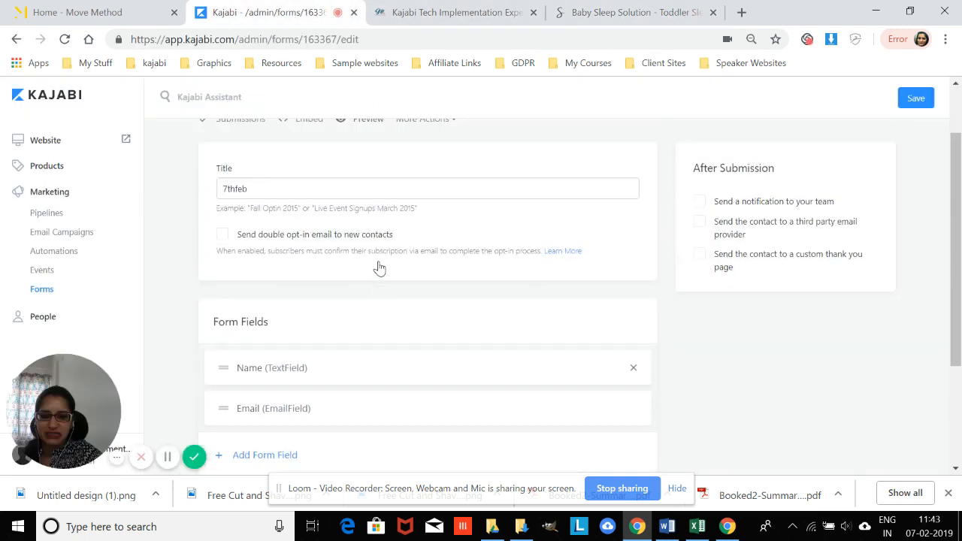
pyautogui.scroll(1, 281, 180)
pyautogui.click(537, 17)
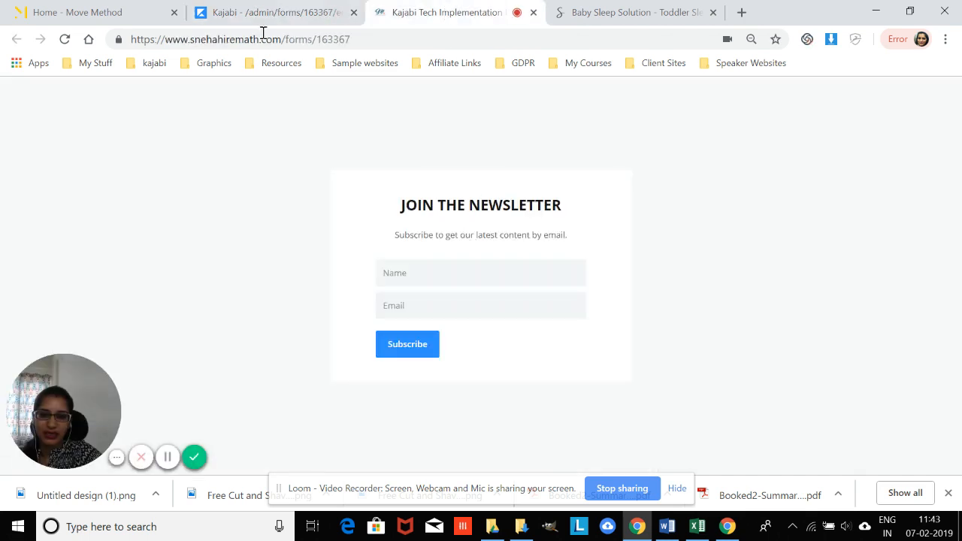
pyautogui.click(271, 11)
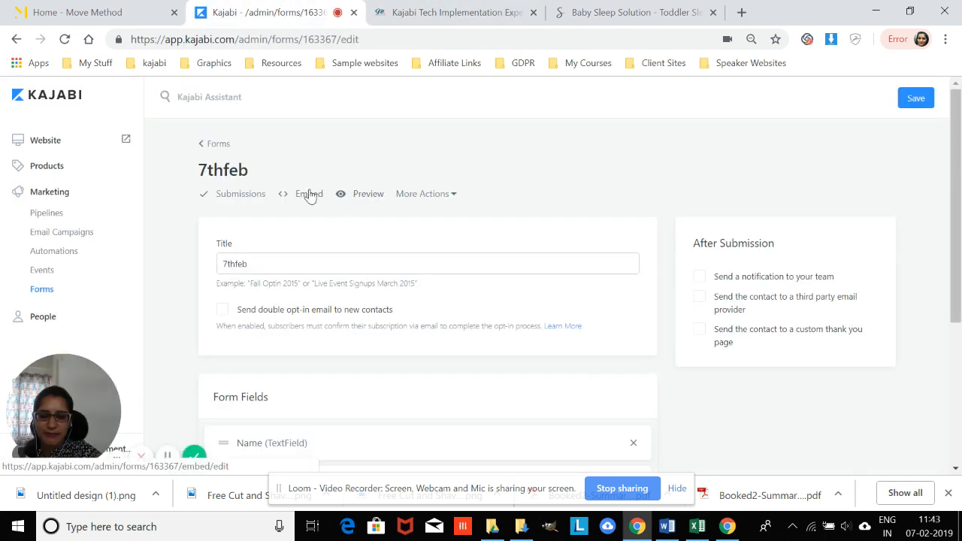
# - Open the 7thfeb form's embed settings and copy its one-line JavaScript embed code
pyautogui.click(309, 195)
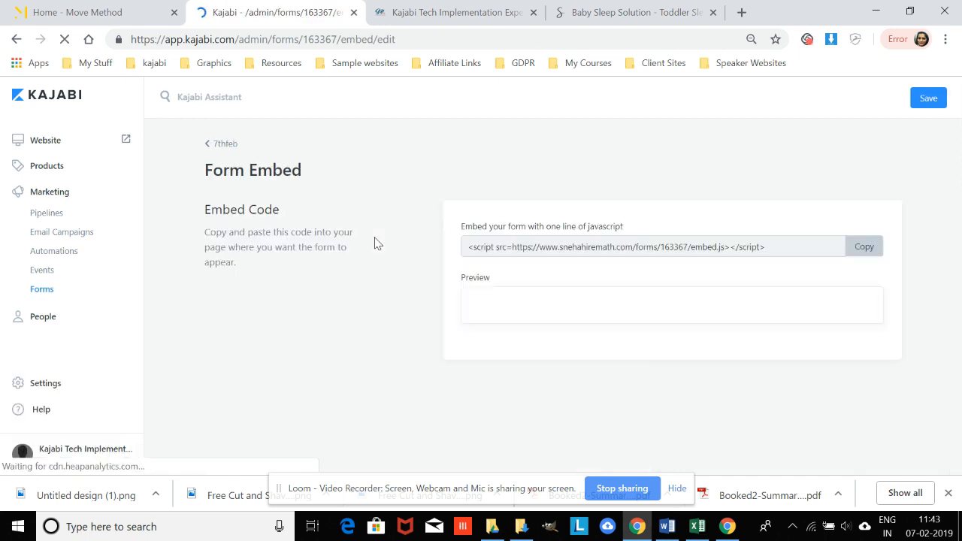
pyautogui.scroll(-2, 530, 275)
pyautogui.scroll(2, 713, 257)
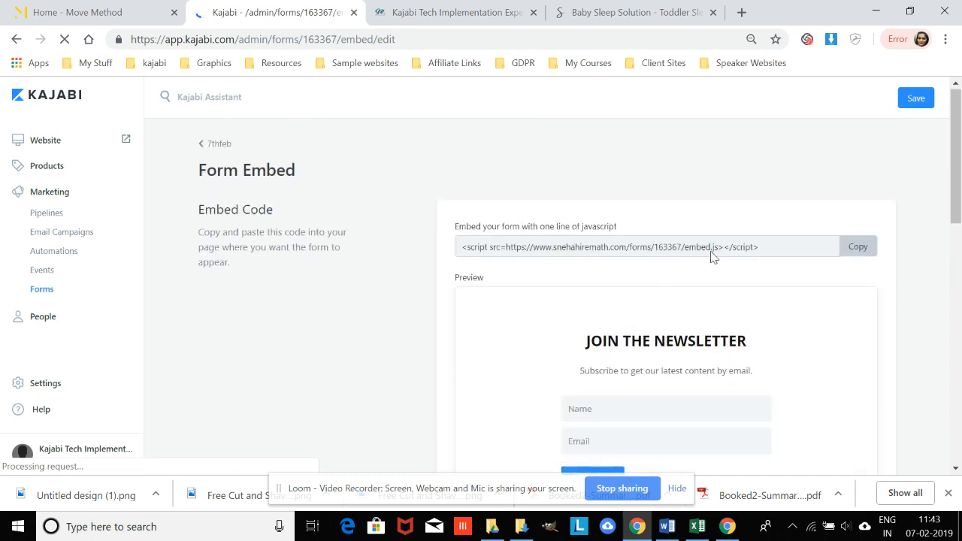
pyautogui.click(875, 246)
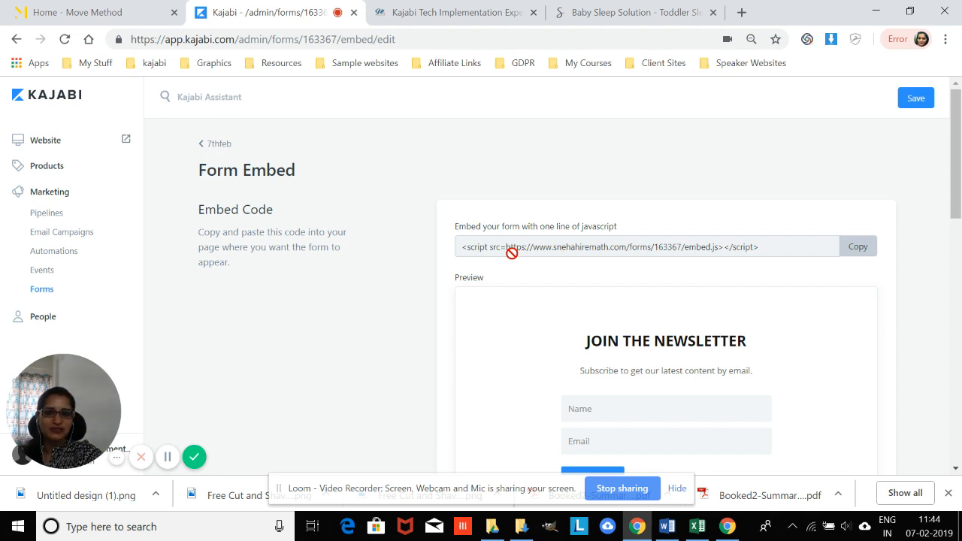
# - Compare the 7thfeb form's standalone preview page with its embed settings page
pyautogui.click(458, 13)
pyautogui.click(347, 18)
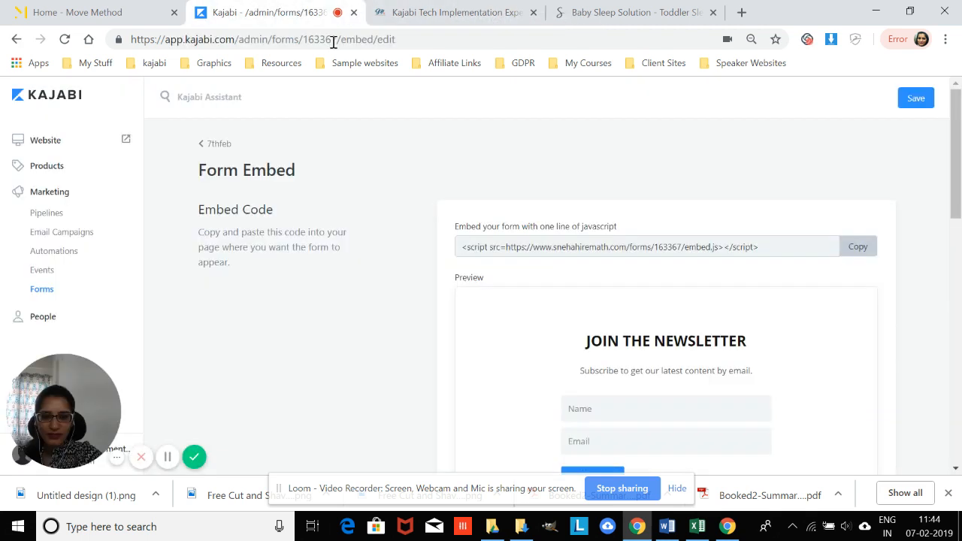
pyautogui.click(457, 16)
pyautogui.click(438, 309)
pyautogui.click(383, 271)
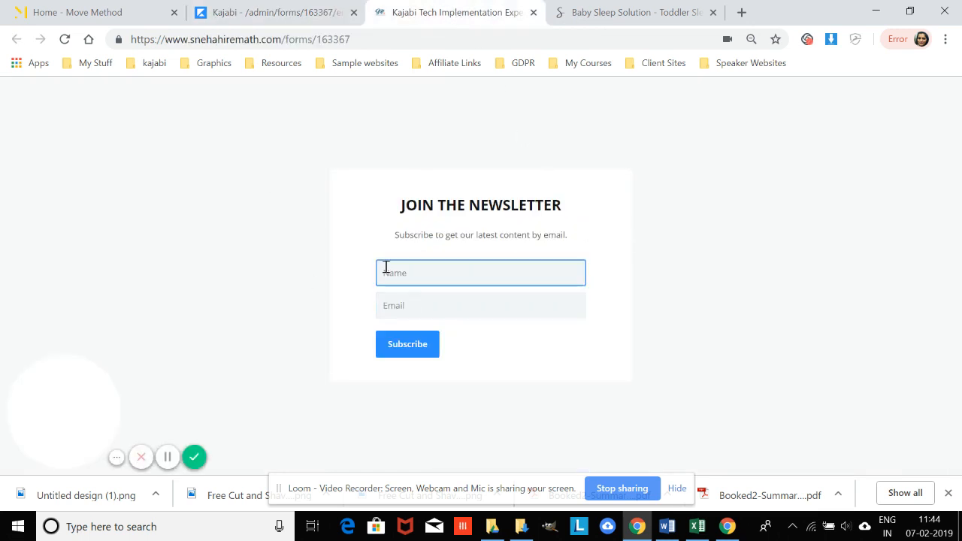
pyautogui.click(239, 13)
# - Examine the embed page's form preview against the title and subtitle settings that control its text
pyautogui.scroll(-5, 478, 241)
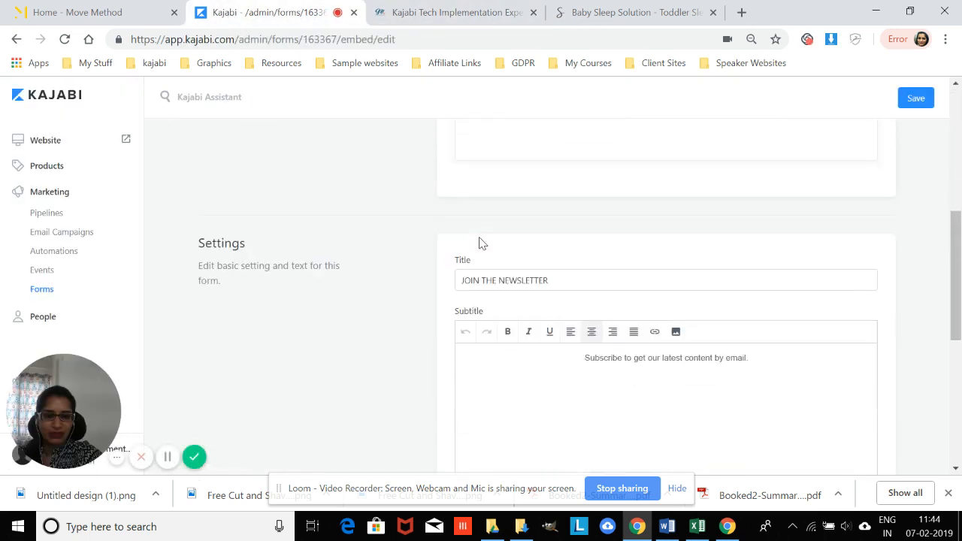
pyautogui.scroll(3, 479, 242)
pyautogui.click(632, 258)
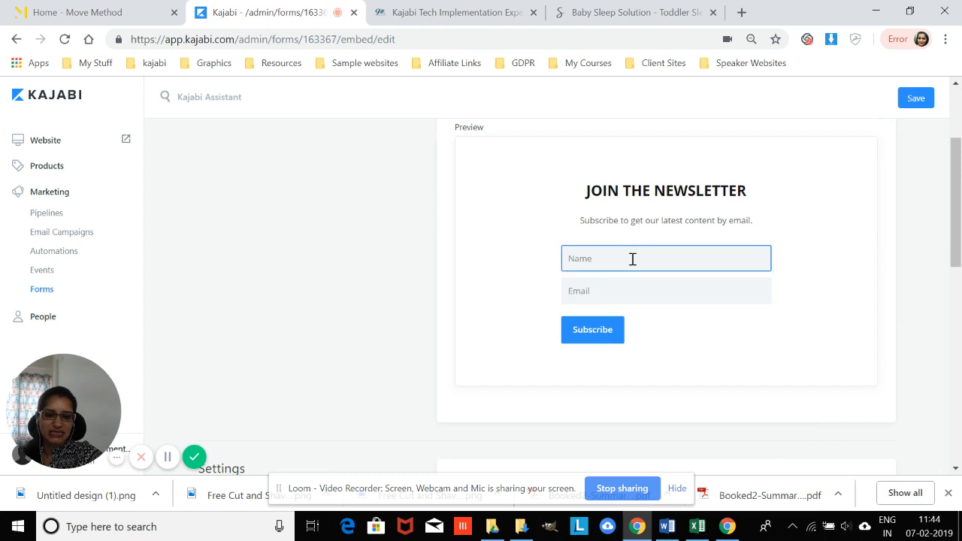
pyautogui.click(675, 290)
pyautogui.scroll(-3, 677, 295)
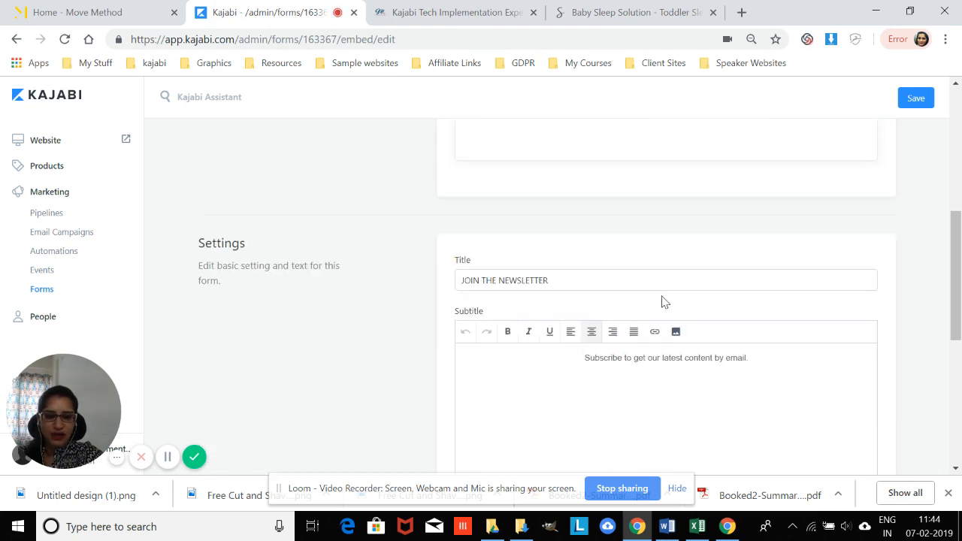
pyautogui.scroll(3, 579, 264)
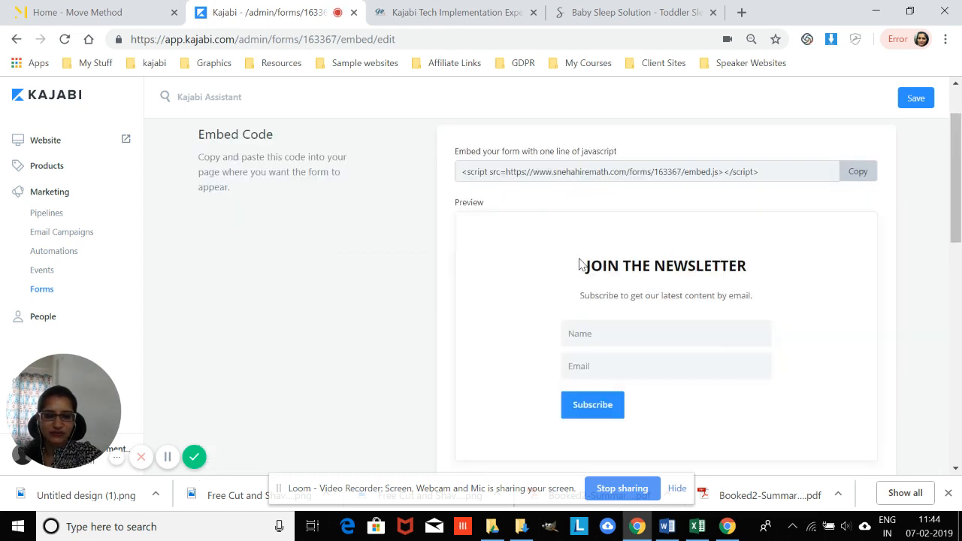
pyautogui.scroll(-4, 584, 255)
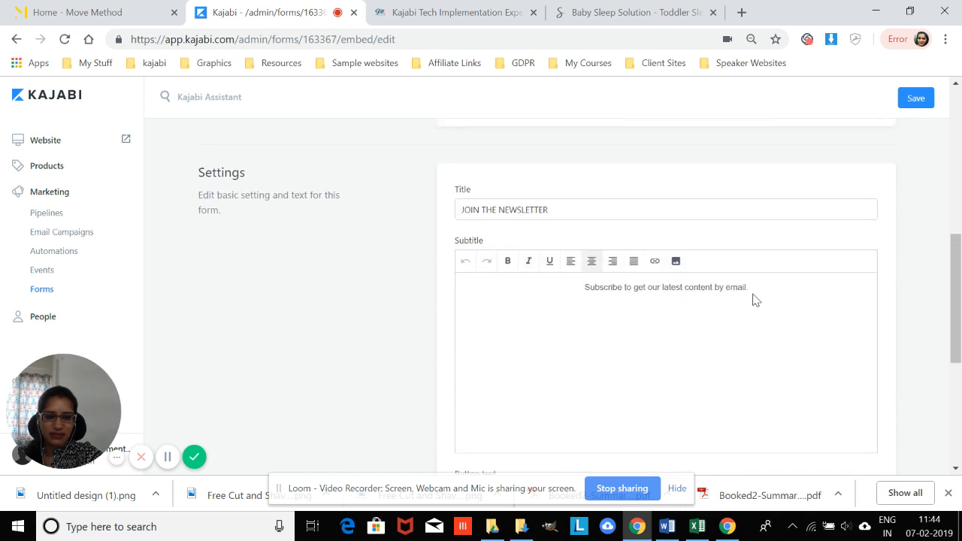
pyautogui.scroll(4, 745, 297)
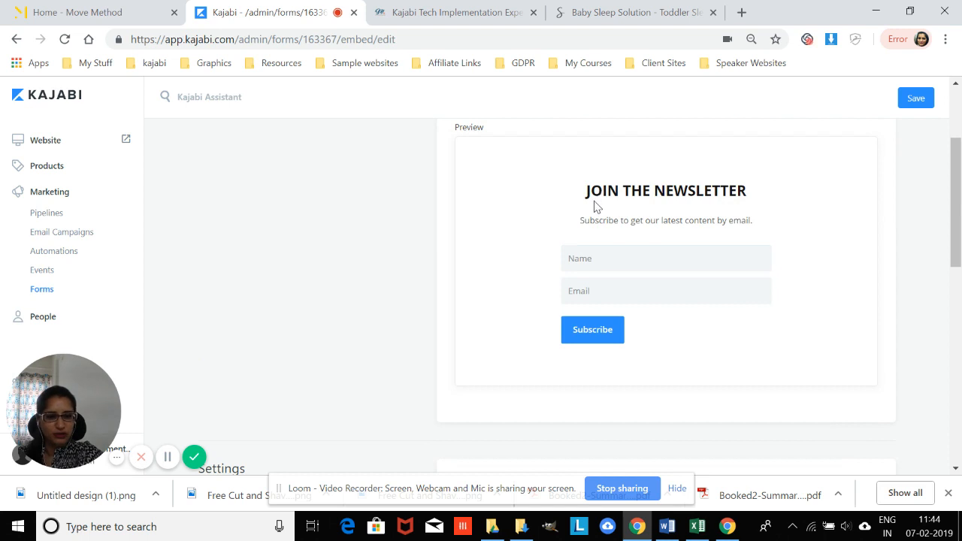
# - Set the embedded form's title to "Grab Your Freebie !"
pyautogui.scroll(-4, 599, 219)
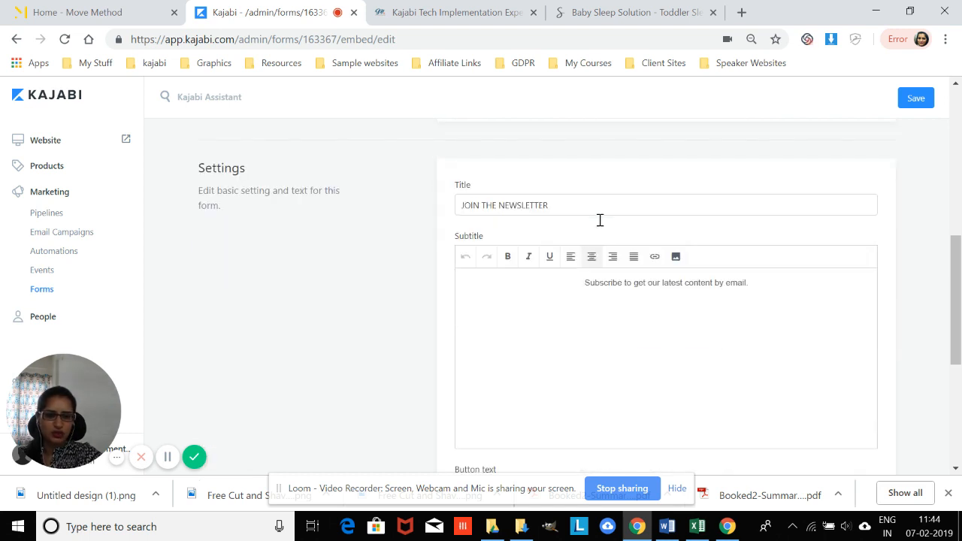
pyautogui.moveTo(569, 206); pyautogui.dragTo(391, 201)
pyautogui.write('Grab Your Freebie !')
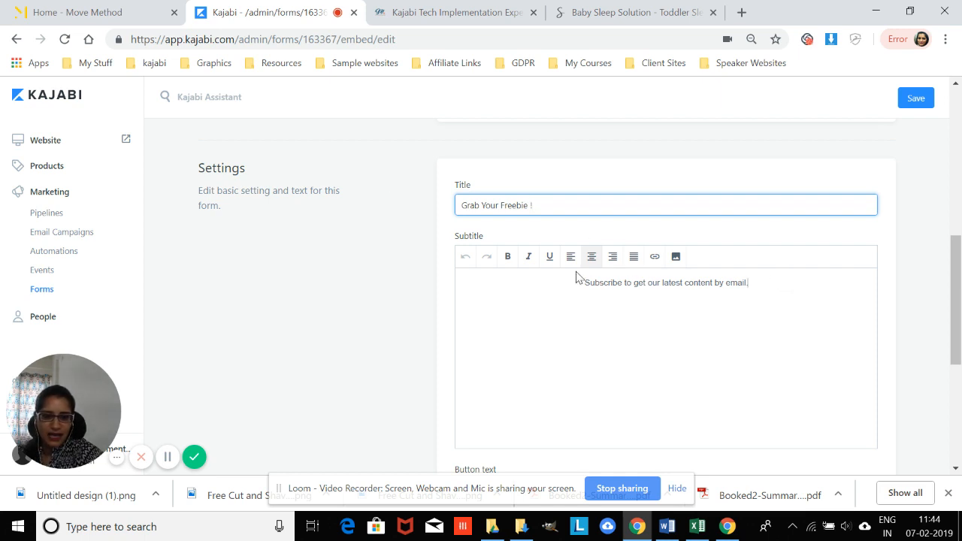
# - Replace the form's subtitle with "Let me know where to send it ?" and center it
pyautogui.tripleClick(595, 283)
pyautogui.press('BackSpace')
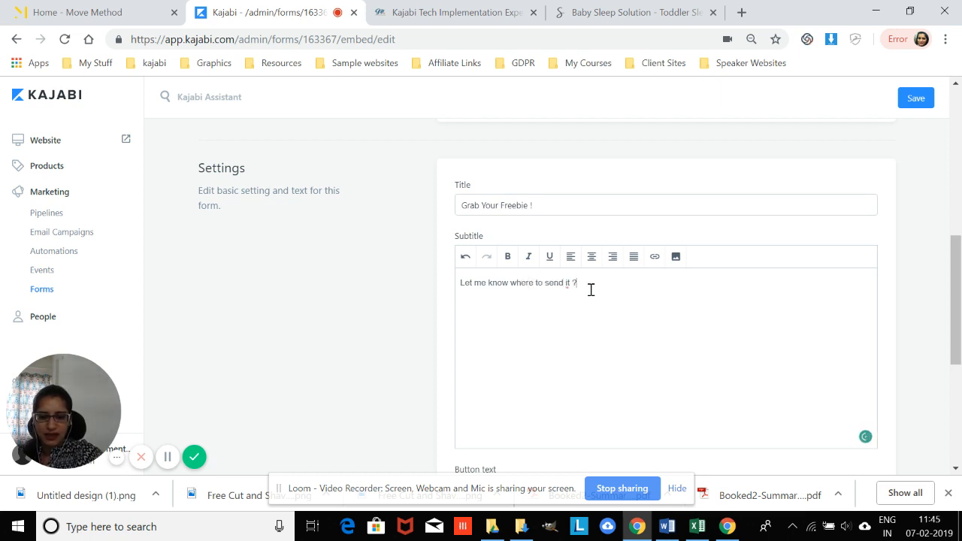
pyautogui.moveTo(591, 290); pyautogui.dragTo(408, 275)
pyautogui.click(591, 257)
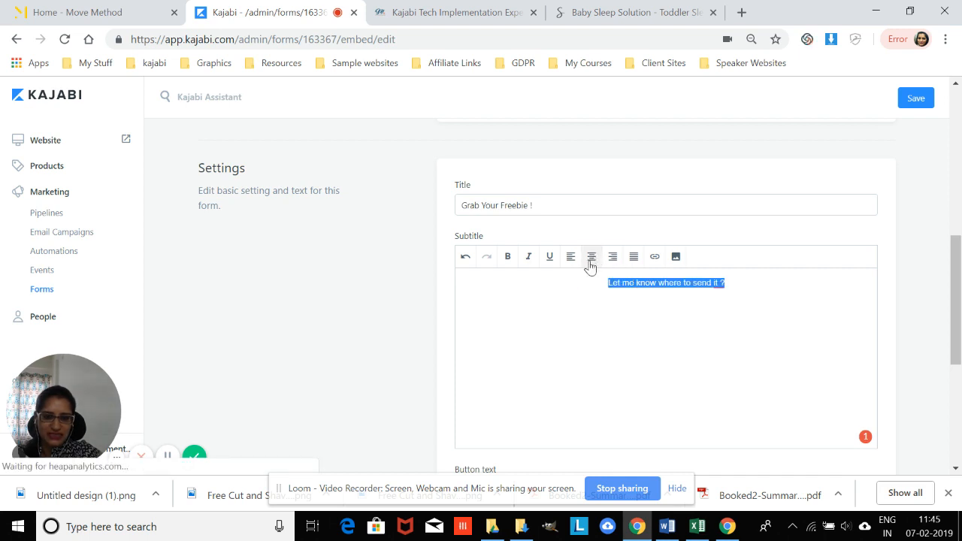
# - Try bold formatting on the subtitle text and revert it to regular weight
pyautogui.click(508, 257)
pyautogui.click(558, 319)
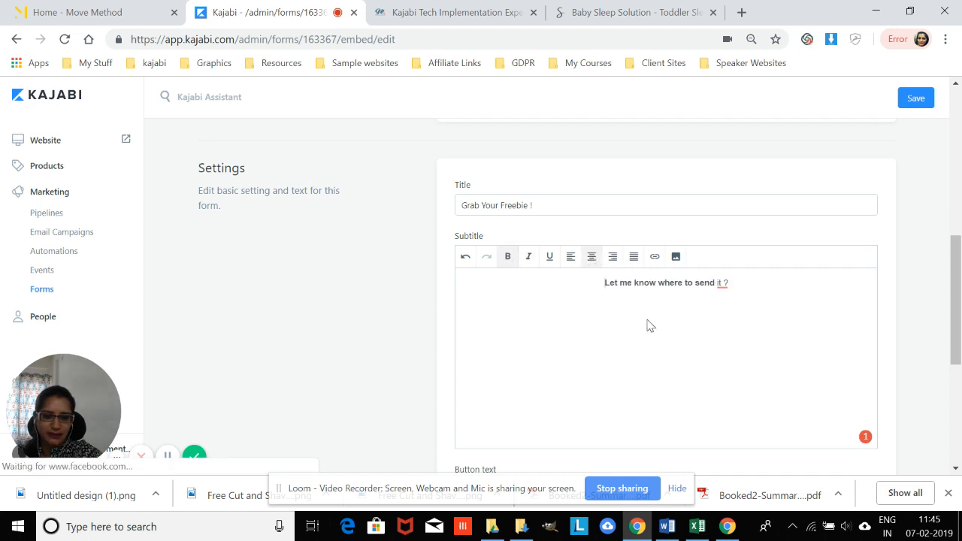
pyautogui.moveTo(748, 289); pyautogui.dragTo(529, 275)
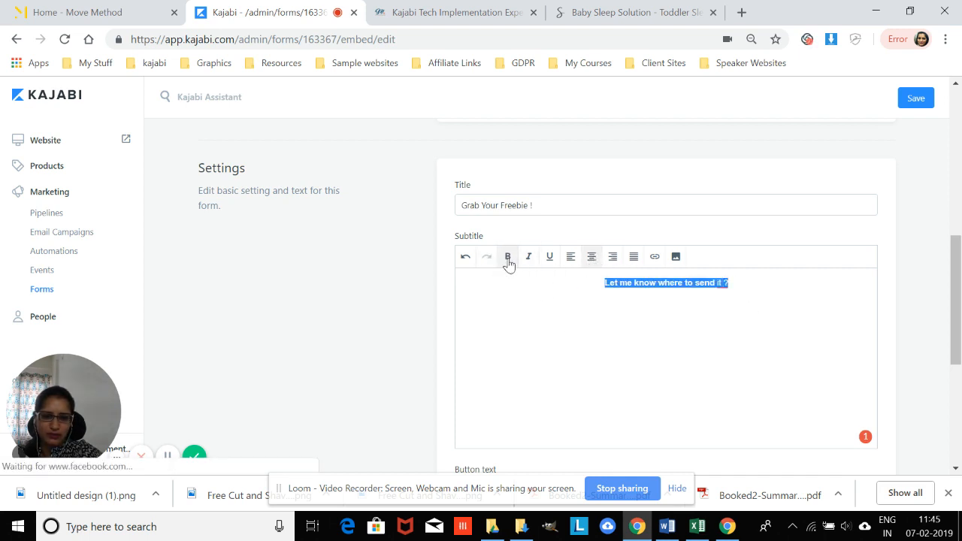
pyautogui.click(507, 257)
pyautogui.click(611, 340)
# - Accept the Grammarly suggestion that removes the space before the subtitle's question mark
pyautogui.rightClick(716, 284)
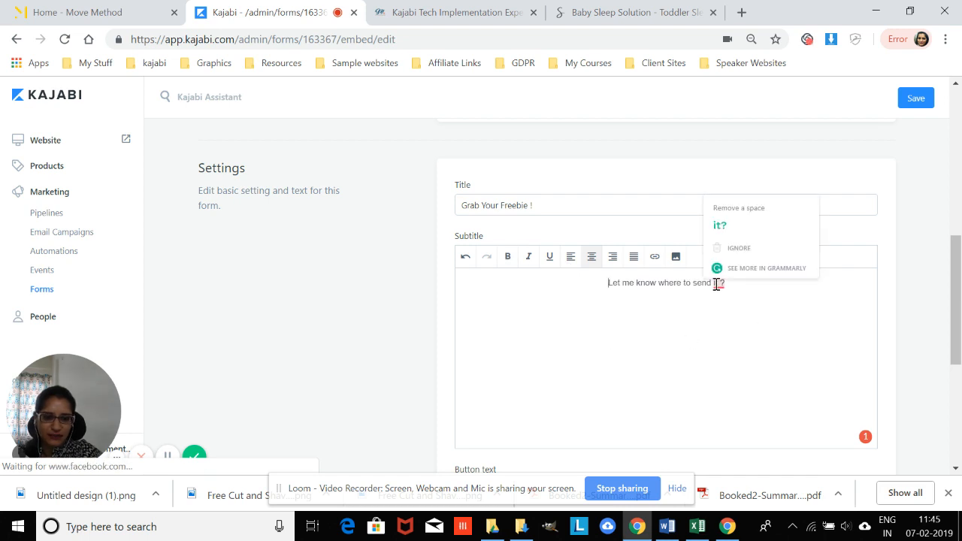
pyautogui.click(735, 224)
pyautogui.scroll(-3, 702, 357)
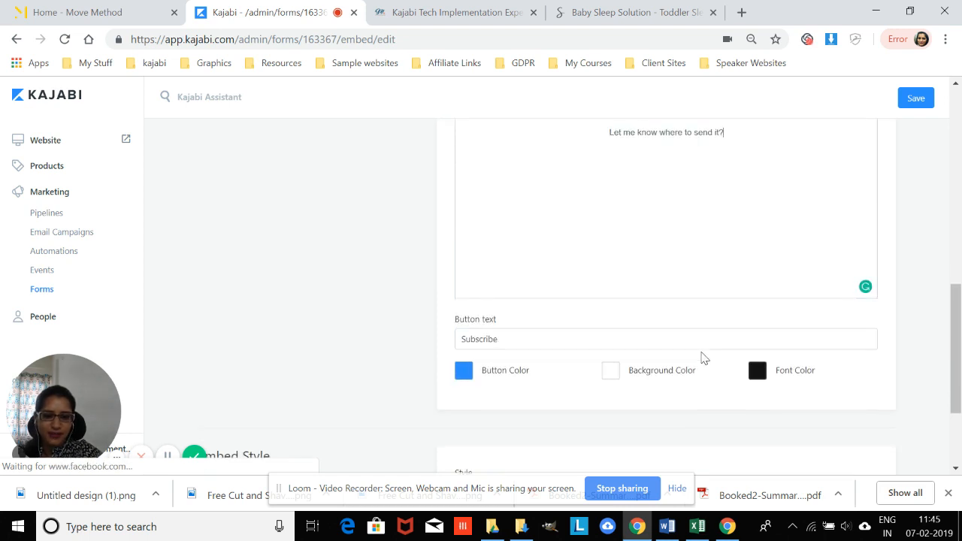
pyautogui.scroll(6, 558, 232)
pyautogui.scroll(2, 564, 243)
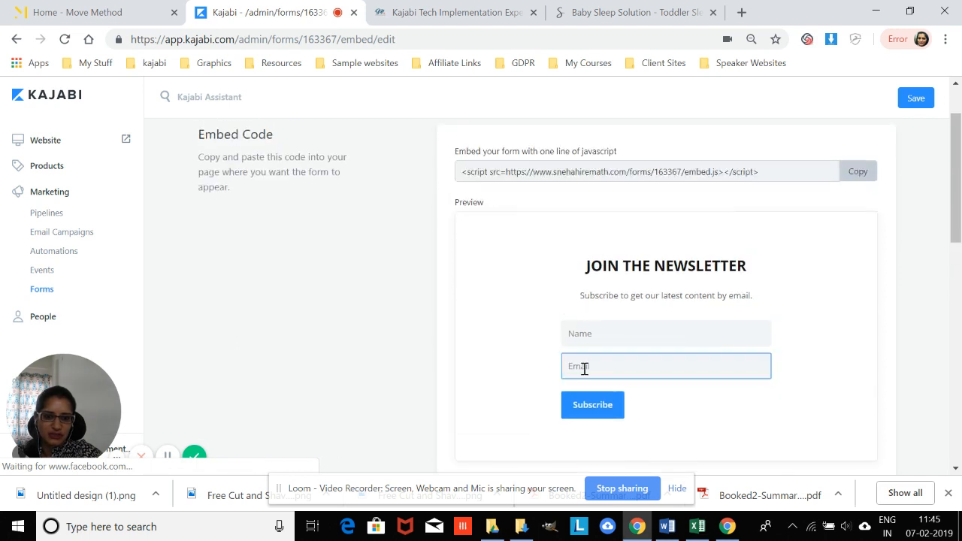
# - Set the form's button color to the dark blue swatch
pyautogui.scroll(-6, 674, 345)
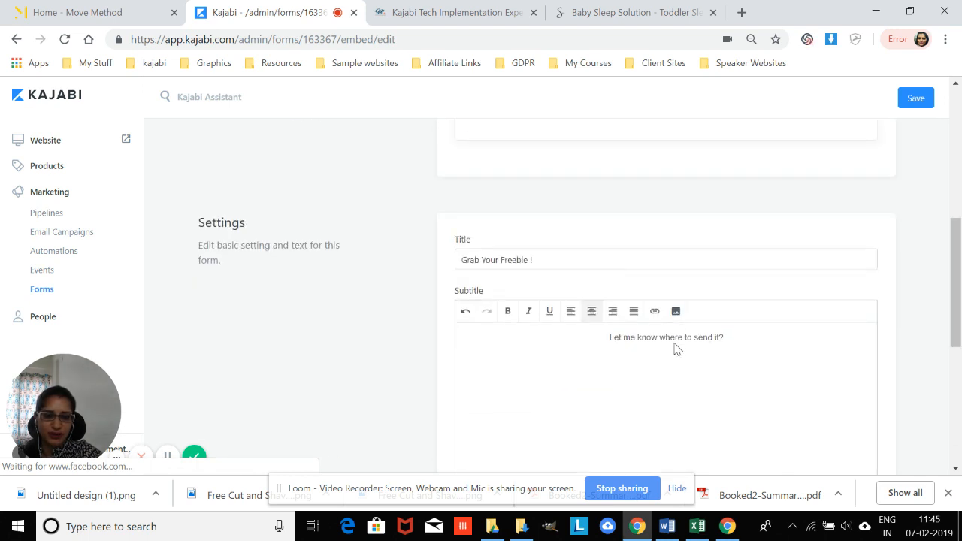
pyautogui.click(463, 296)
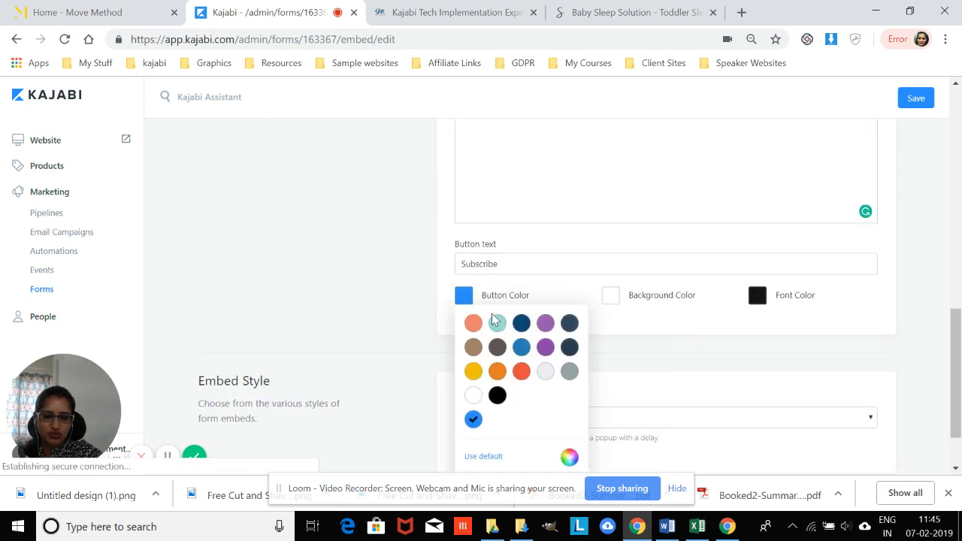
pyautogui.click(520, 325)
pyautogui.click(598, 218)
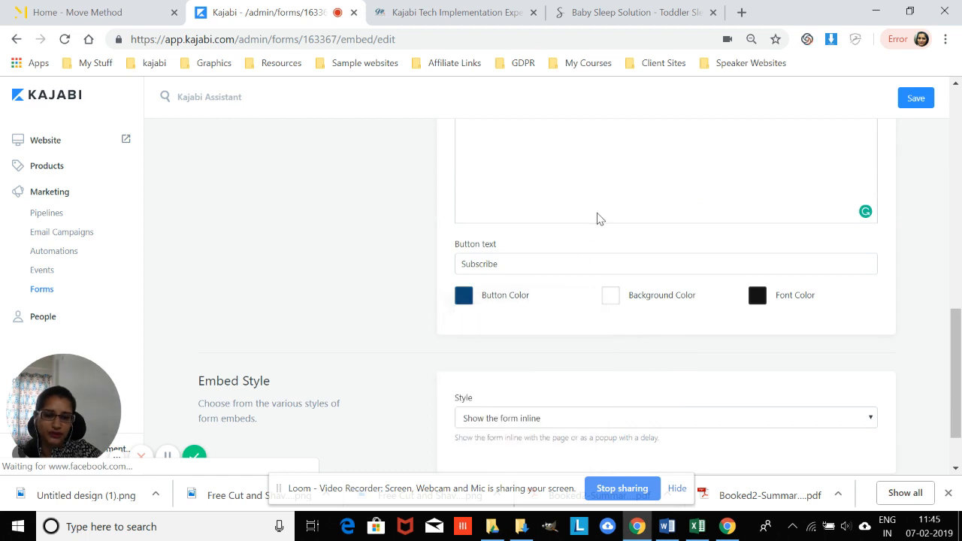
# - Set the form's background color to light teal and its font color to coral
pyautogui.scroll(8, 637, 275)
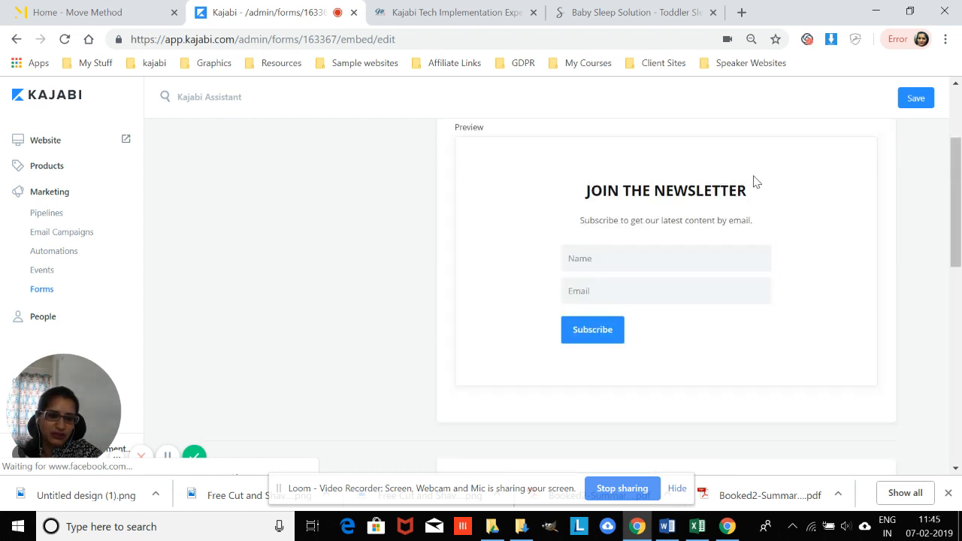
pyautogui.scroll(-8, 575, 288)
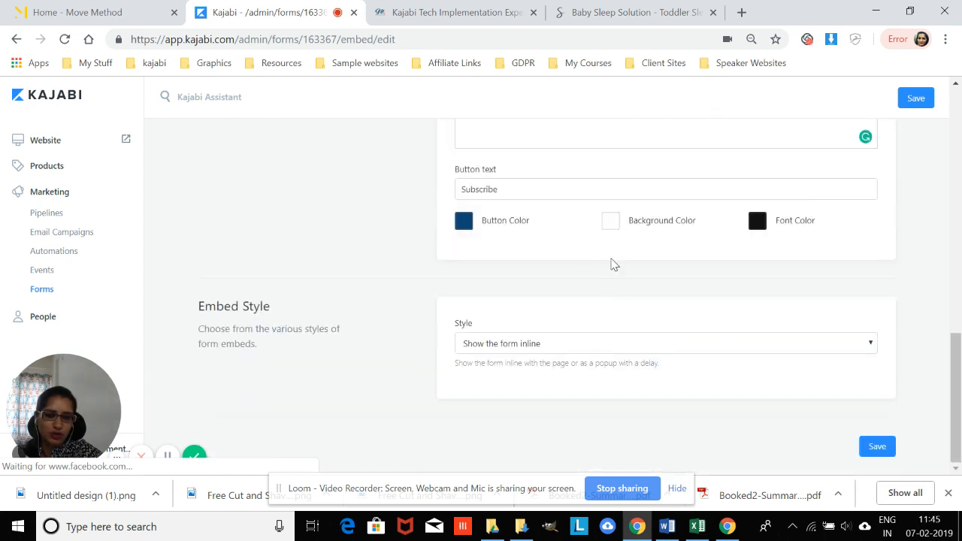
pyautogui.click(611, 223)
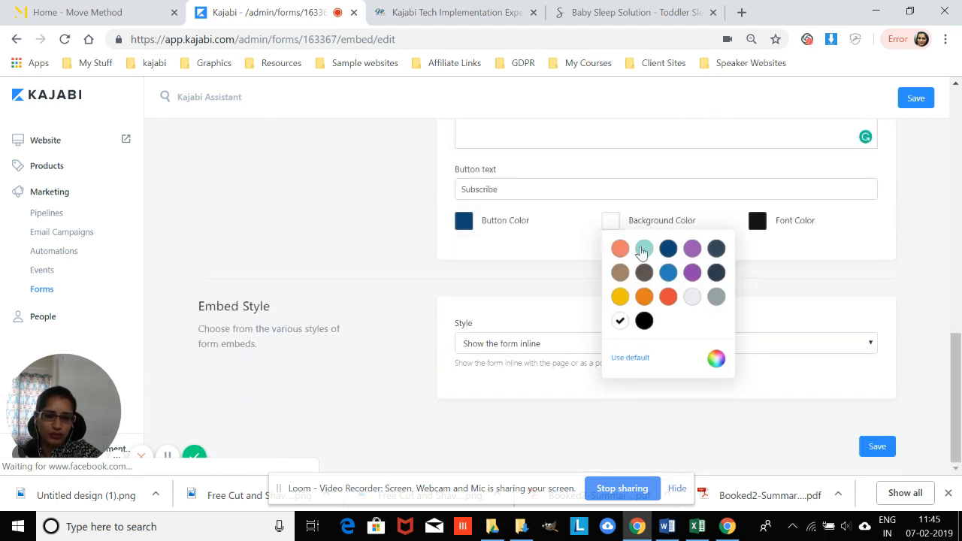
pyautogui.click(644, 249)
pyautogui.click(738, 162)
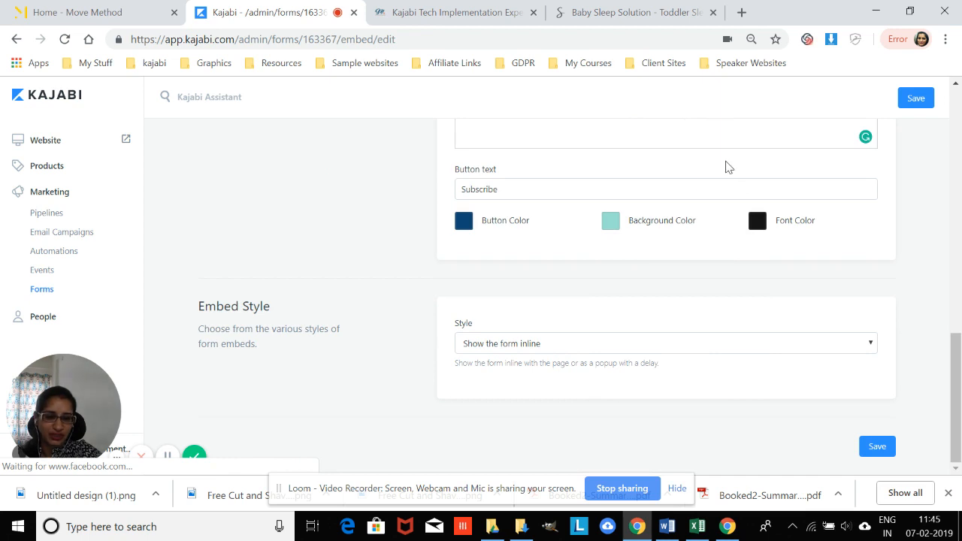
pyautogui.click(752, 231)
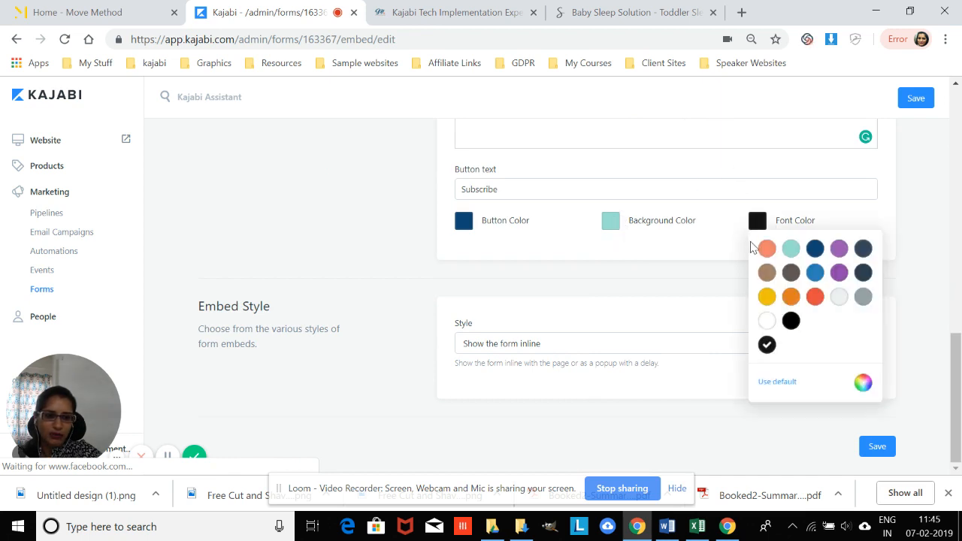
pyautogui.click(767, 248)
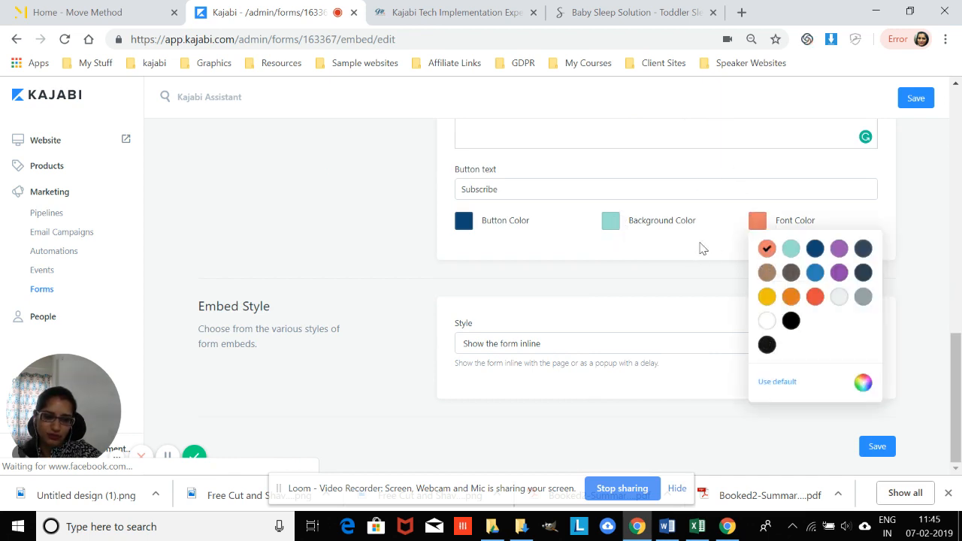
pyautogui.click(702, 248)
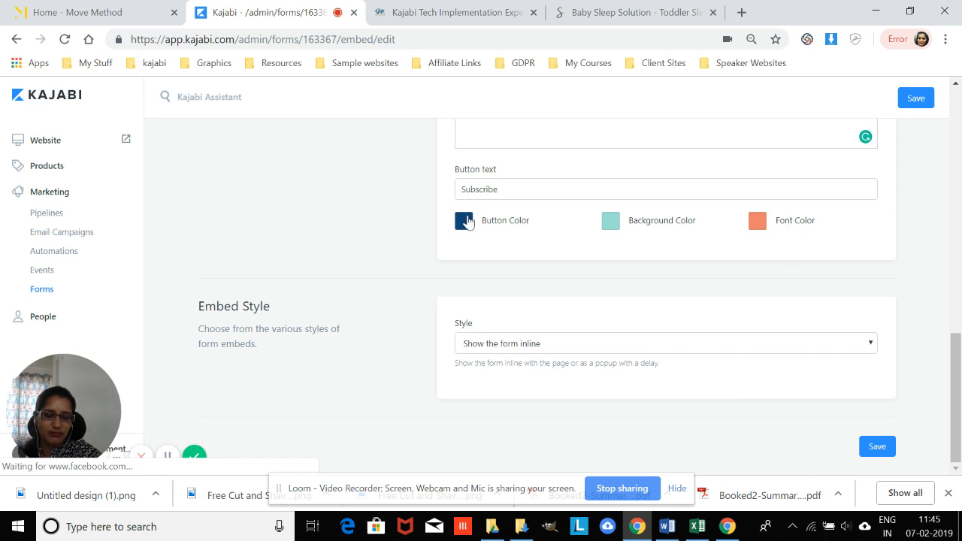
# - Set the form's button text to "Yes, Please !" and save the embed settings
pyautogui.moveTo(524, 192); pyautogui.dragTo(412, 197)
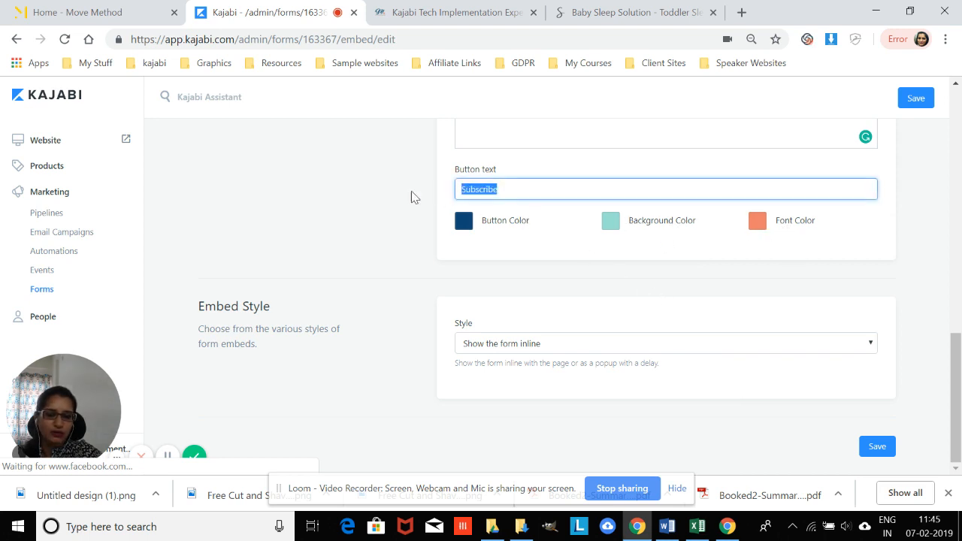
pyautogui.press('BackSpace')
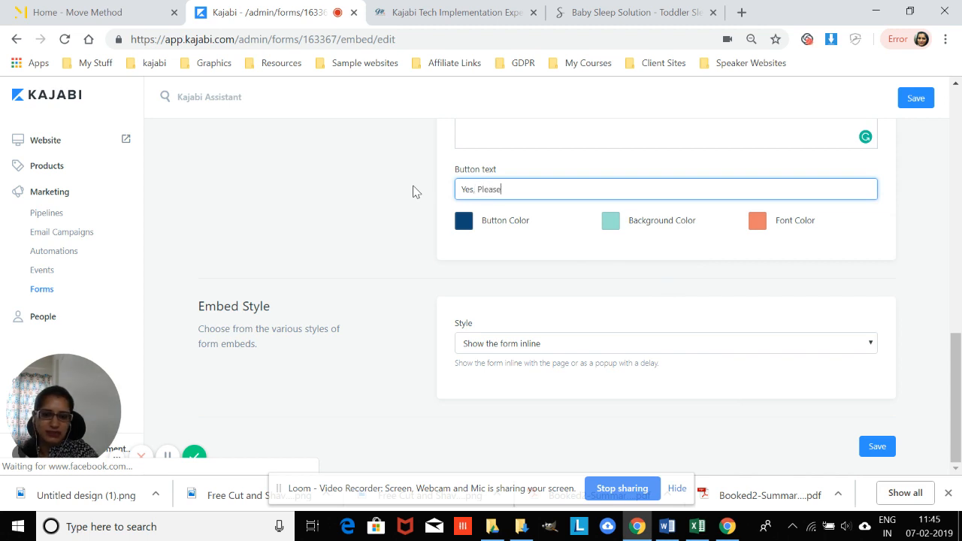
pyautogui.write('Yes, Please !')
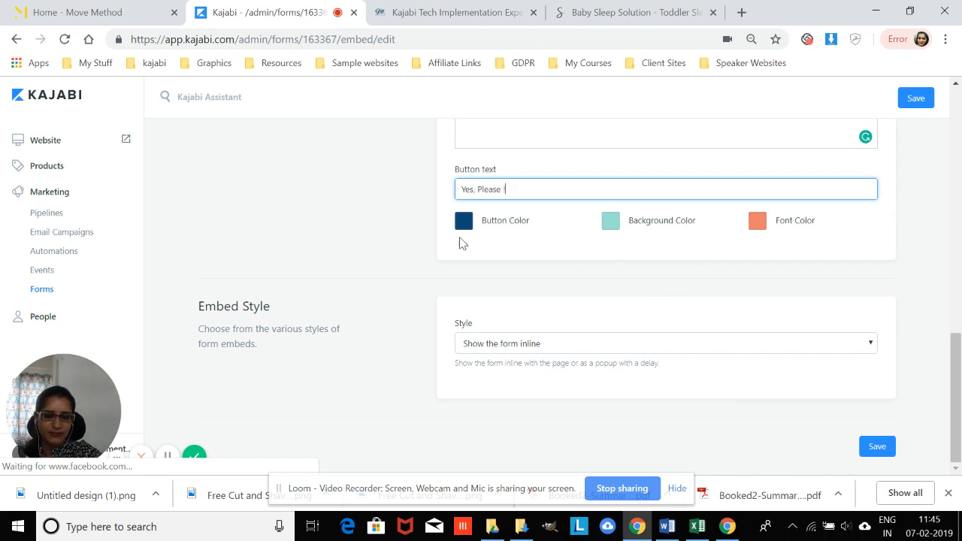
pyautogui.scroll(6, 549, 265)
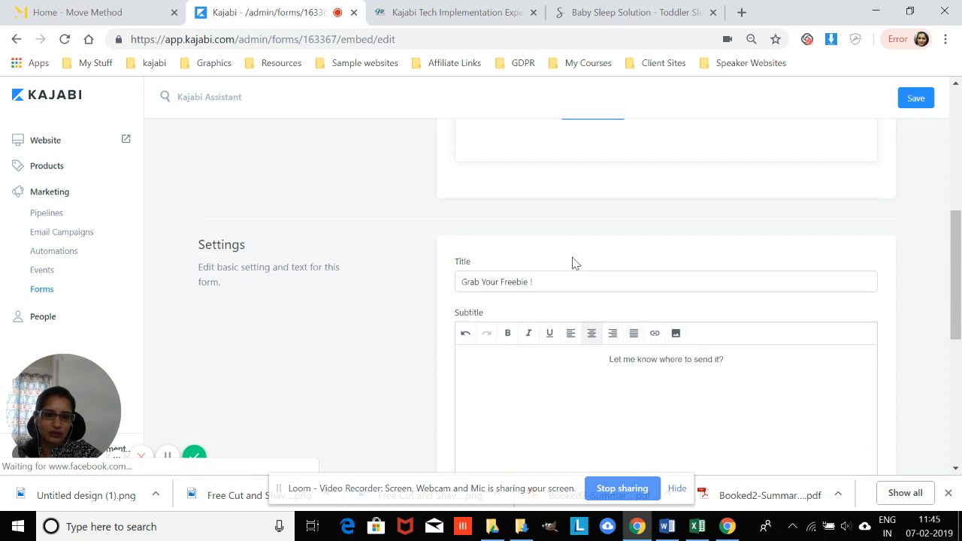
pyautogui.click(917, 100)
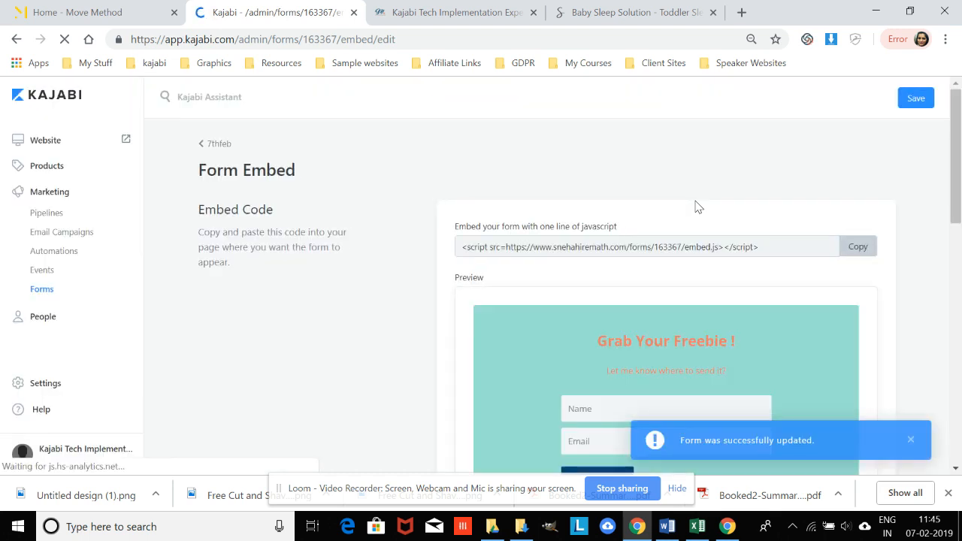
# - Compare the updated embed preview with the original form preview open in the other browser tab
pyautogui.scroll(-1, 696, 206)
pyautogui.click(573, 299)
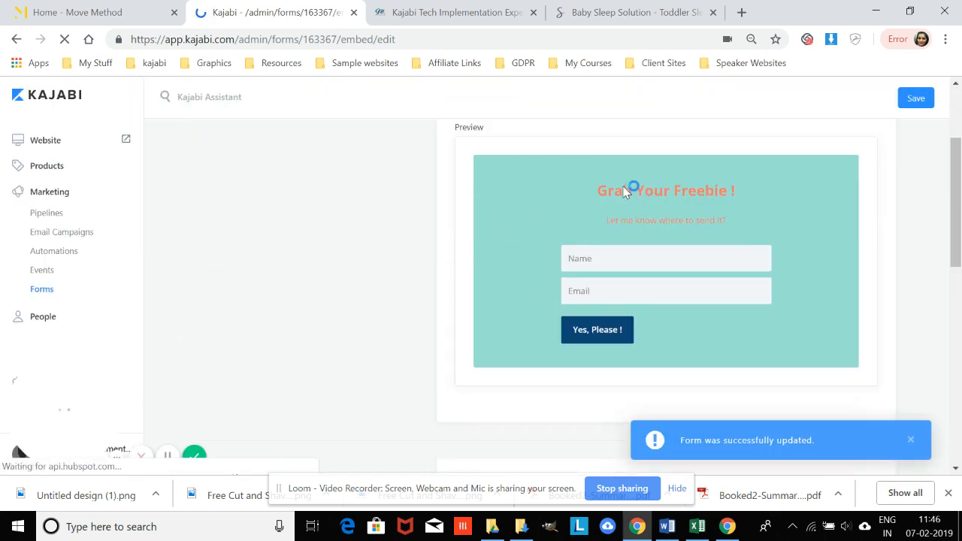
pyautogui.click(482, 23)
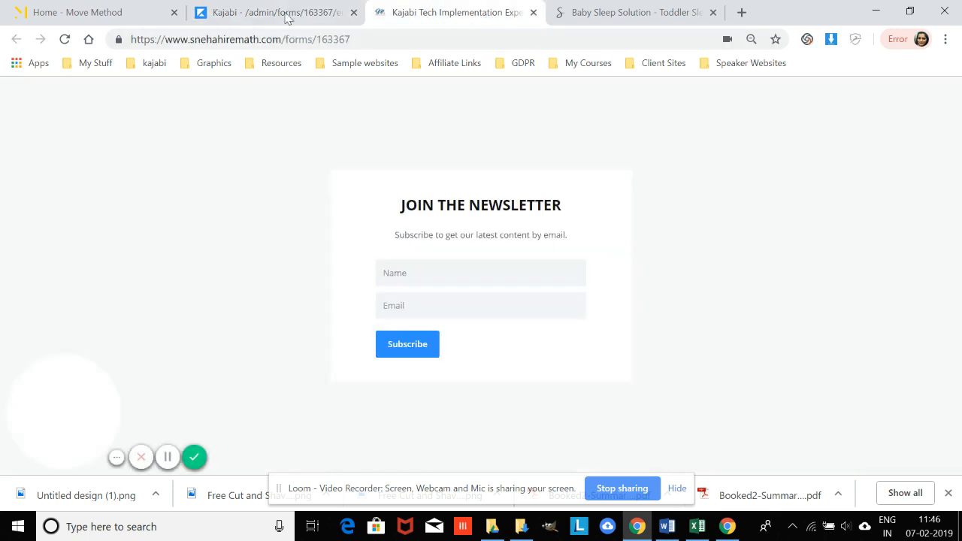
pyautogui.click(323, 14)
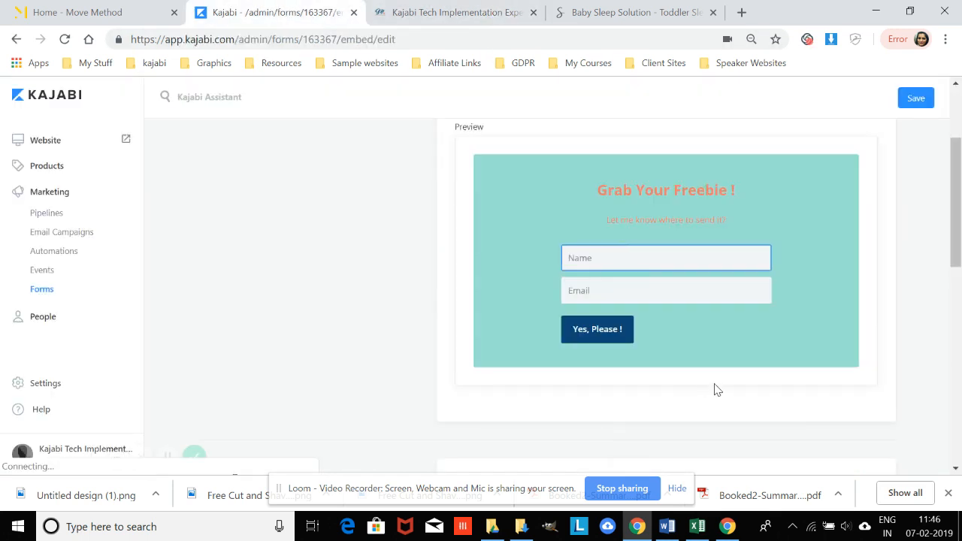
# - Make the form's subtitle text "Let me know where to send it?" bold
pyautogui.scroll(-4, 707, 379)
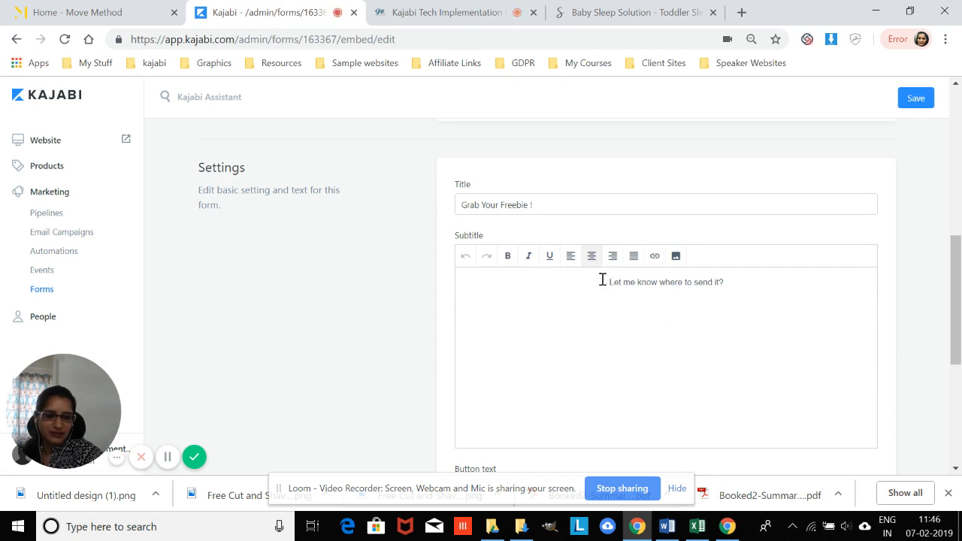
pyautogui.click(606, 282)
pyautogui.tripleClick(744, 283)
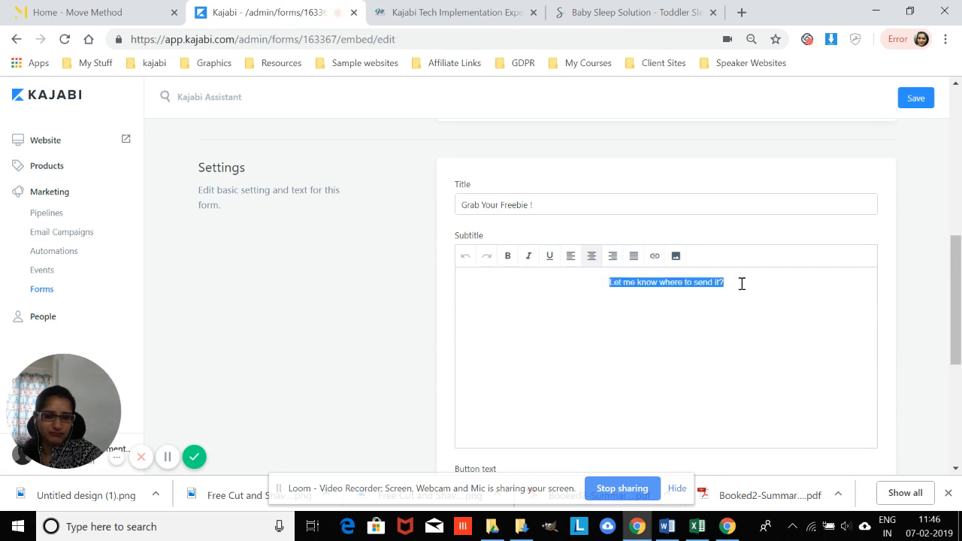
pyautogui.click(507, 255)
pyautogui.click(599, 316)
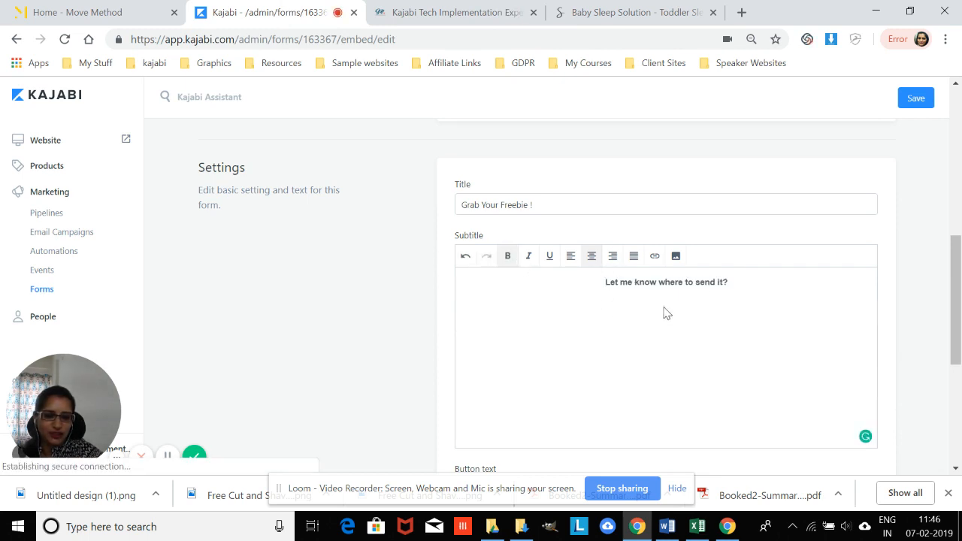
# - Set the form's font color to white and save the embed settings
pyautogui.scroll(-3, 733, 338)
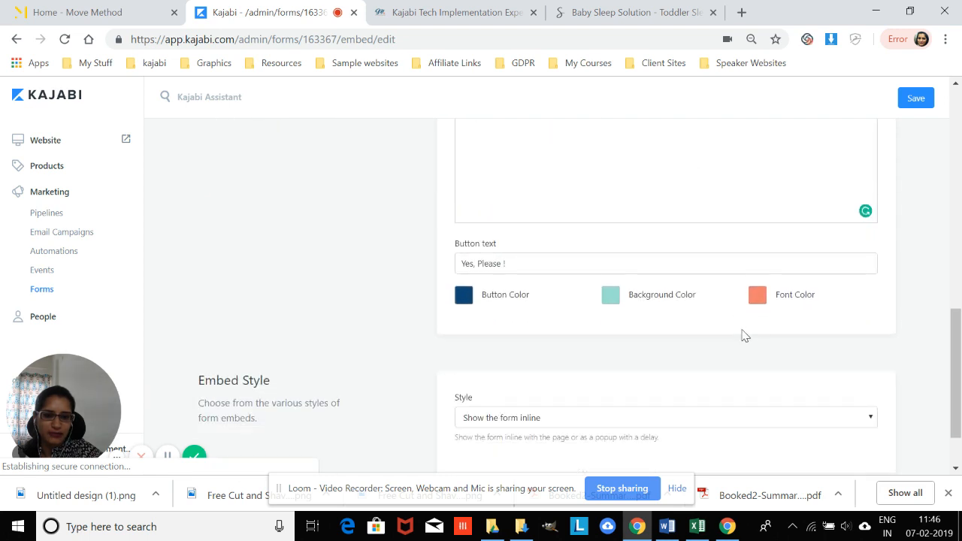
pyautogui.click(755, 298)
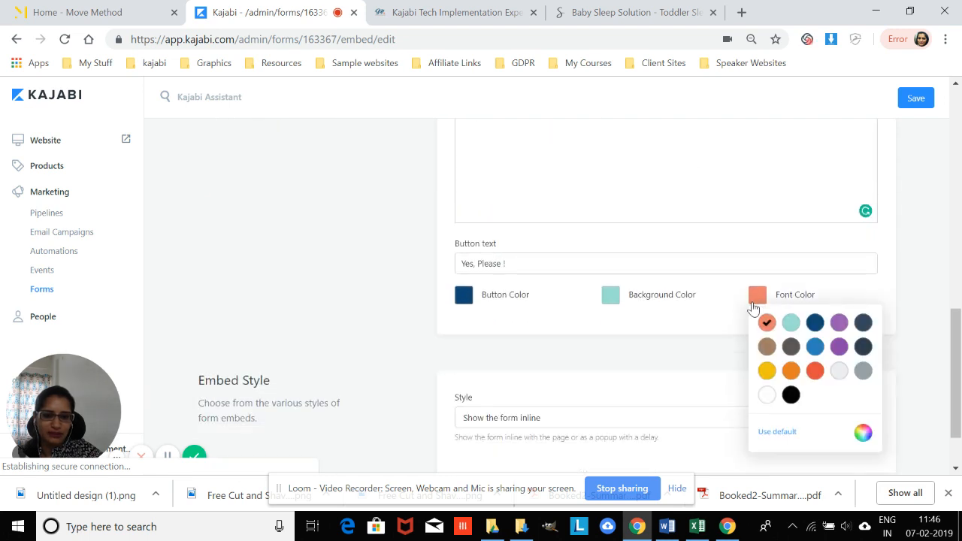
pyautogui.click(838, 371)
pyautogui.click(767, 396)
pyautogui.click(892, 303)
pyautogui.click(911, 107)
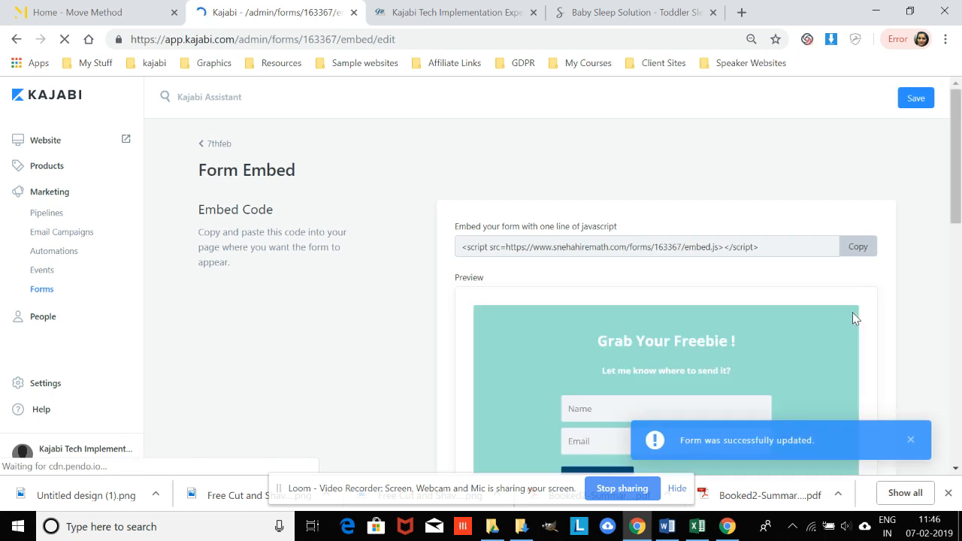
# - Compare the updated form preview with the embedded sign-up form on the sarahong.co example site
pyautogui.scroll(-2, 855, 318)
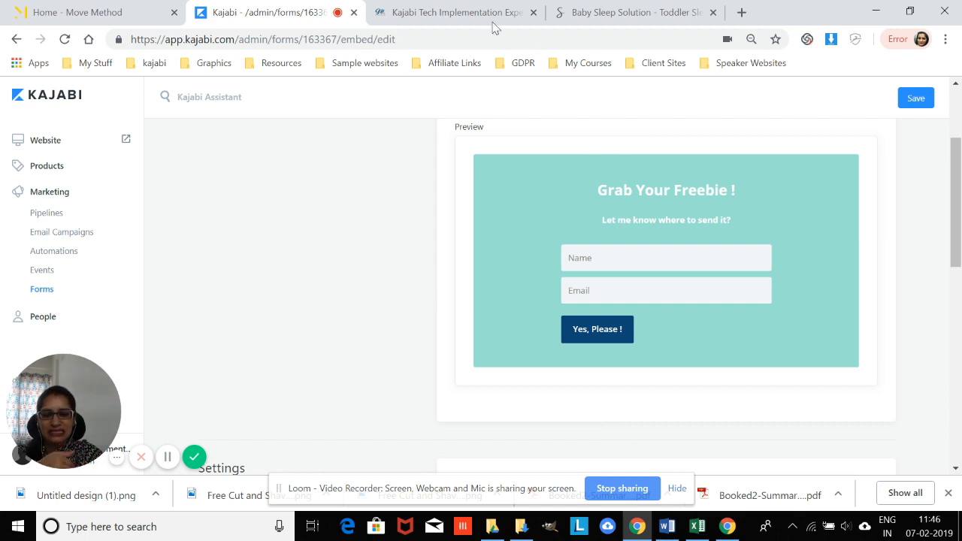
pyautogui.click(659, 17)
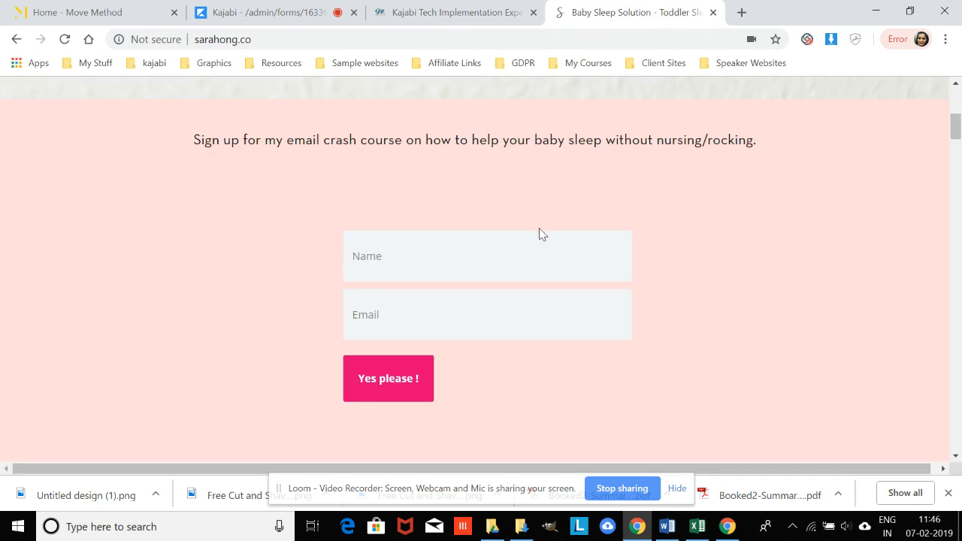
pyautogui.scroll(1, 215, 204)
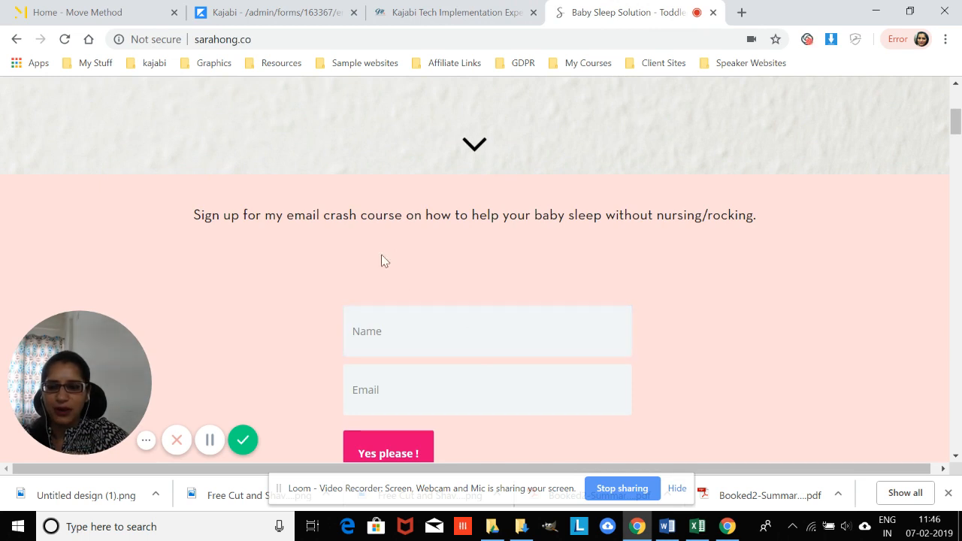
pyautogui.click(435, 14)
pyautogui.hotkey('ctrl', 'shift', 'Tab')
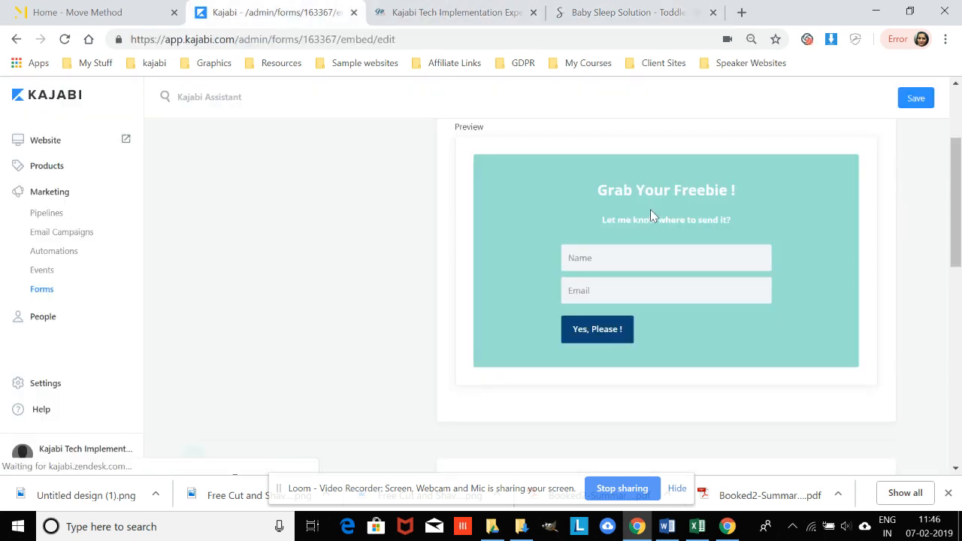
pyautogui.click(640, 14)
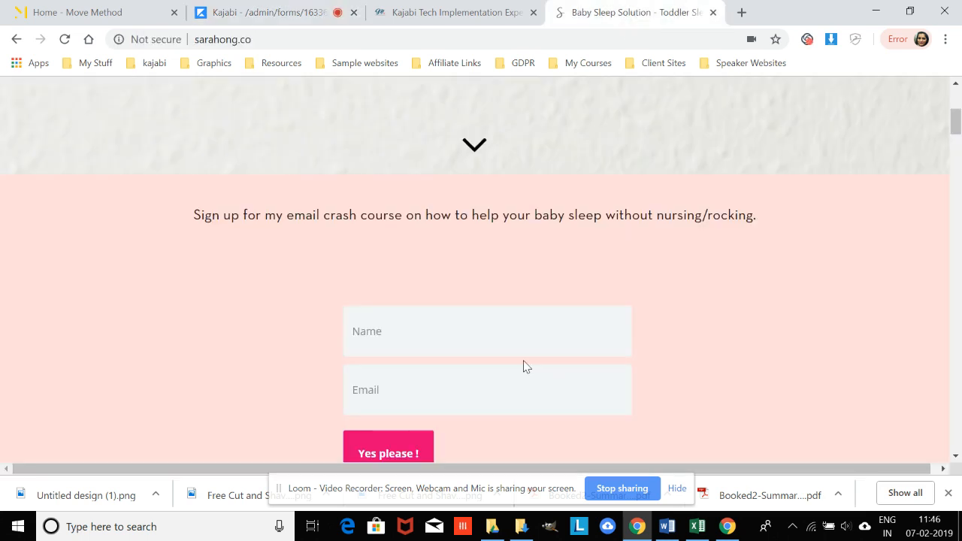
pyautogui.scroll(-1, 489, 316)
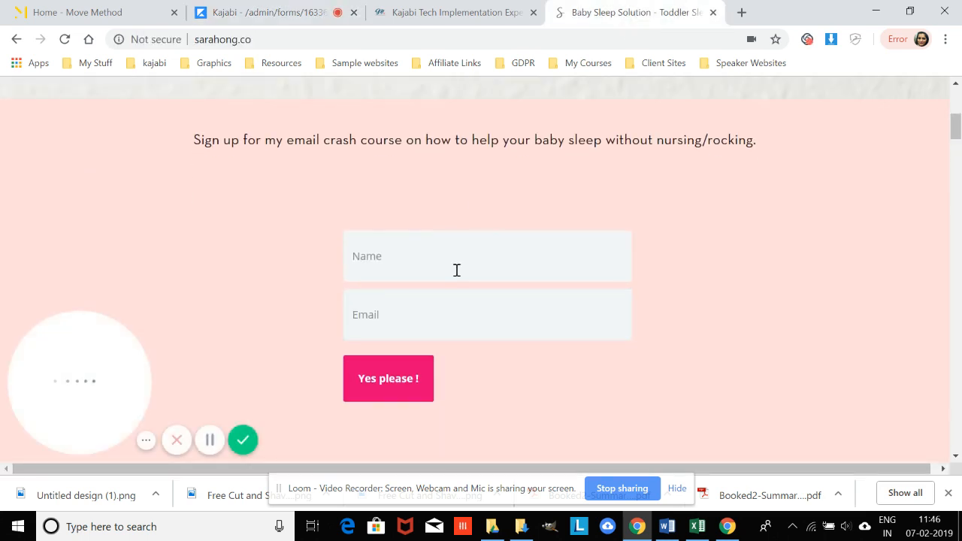
# - Examine the embedded sign-up form and its heading text on the themovemethod.com example site
pyautogui.click(295, 18)
pyautogui.click(102, 15)
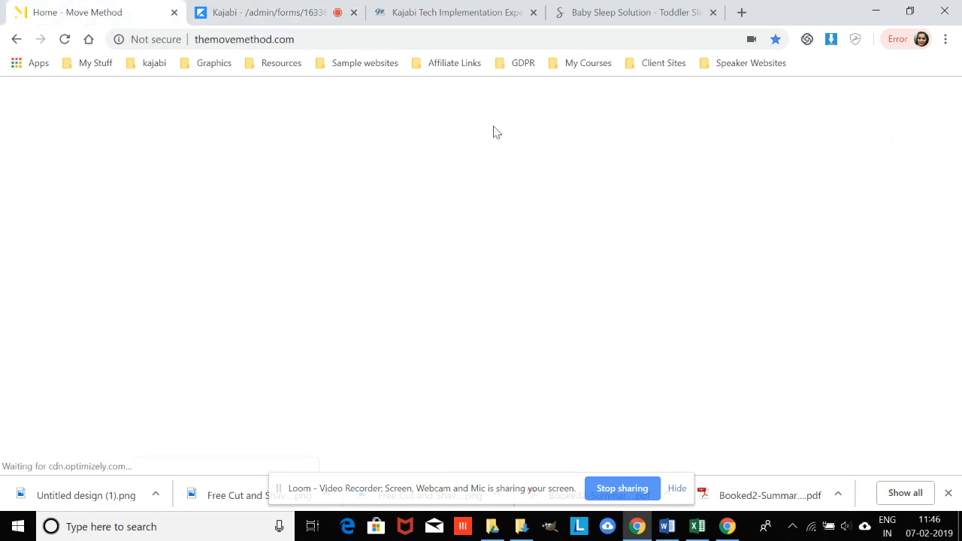
pyautogui.scroll(-5, 593, 211)
pyautogui.scroll(-1, 599, 228)
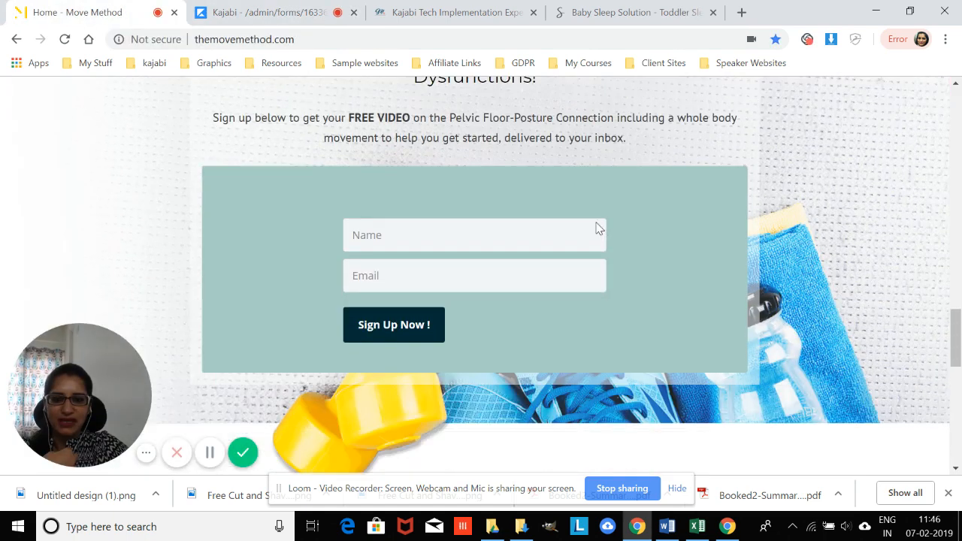
pyautogui.scroll(1, 597, 226)
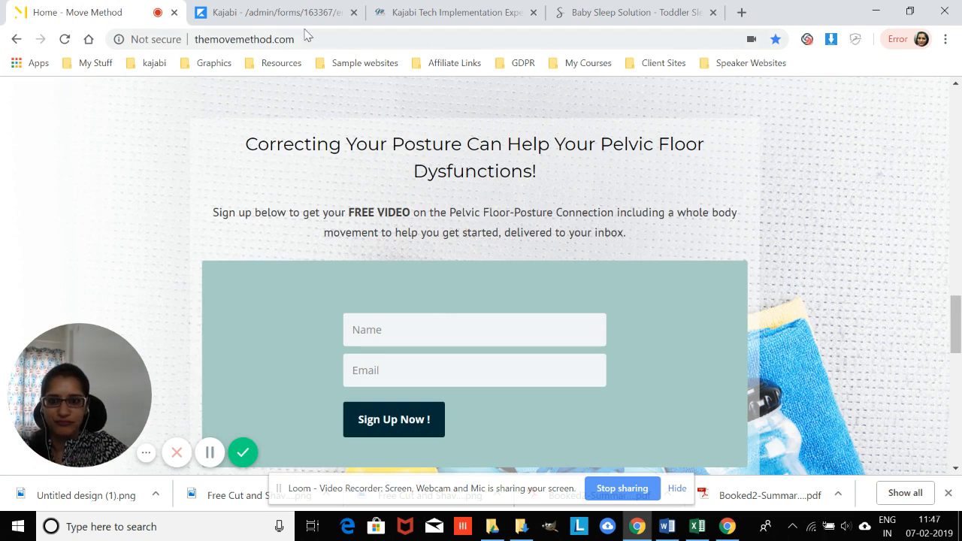
# - Return to the form's embed settings, save them again and go back to the 7thfeb form's edit page
pyautogui.click(300, 21)
pyautogui.scroll(3, 586, 219)
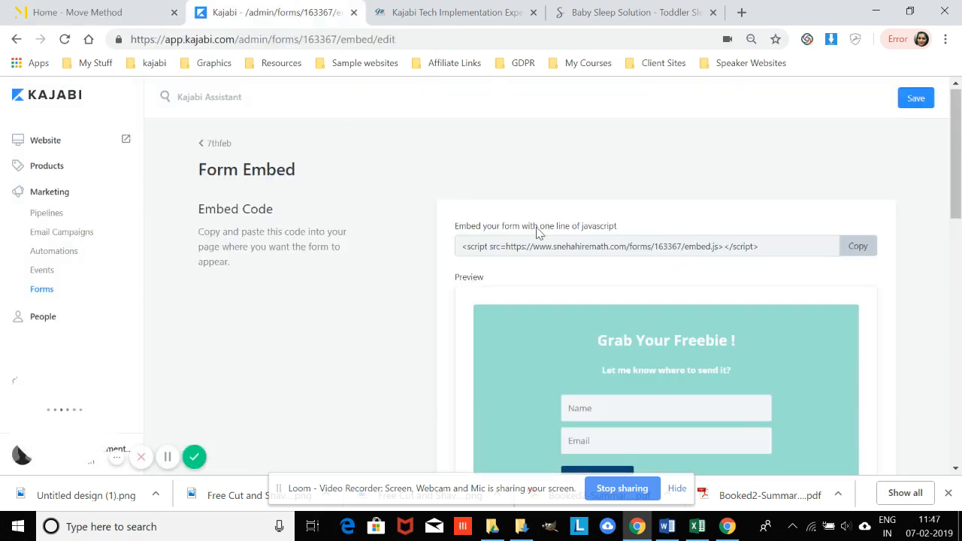
pyautogui.scroll(-10, 535, 232)
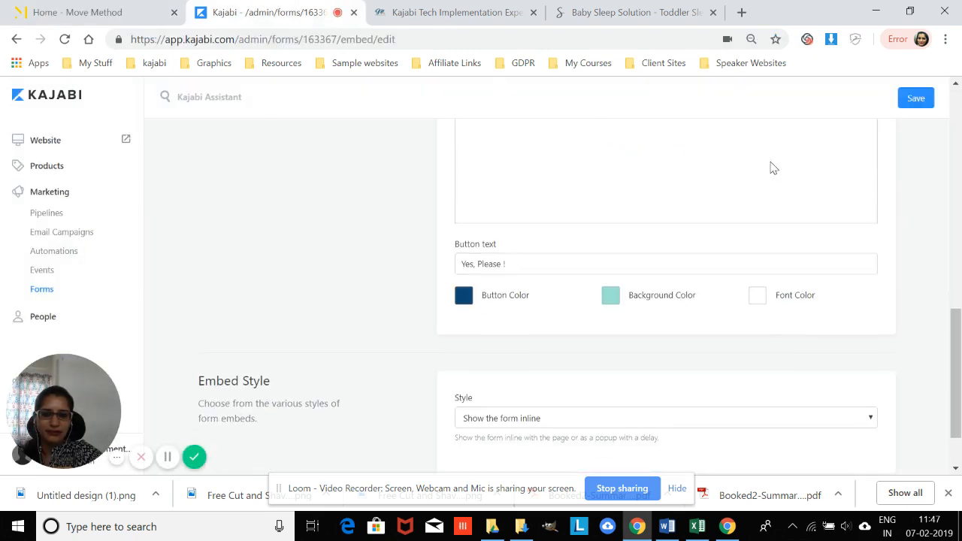
pyautogui.click(914, 99)
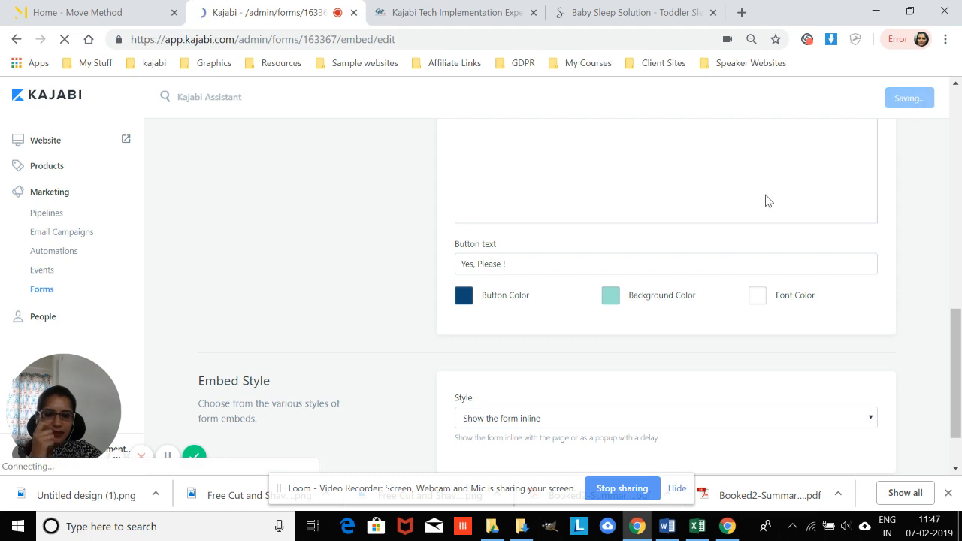
pyautogui.scroll(-1, 639, 299)
pyautogui.scroll(10, 628, 294)
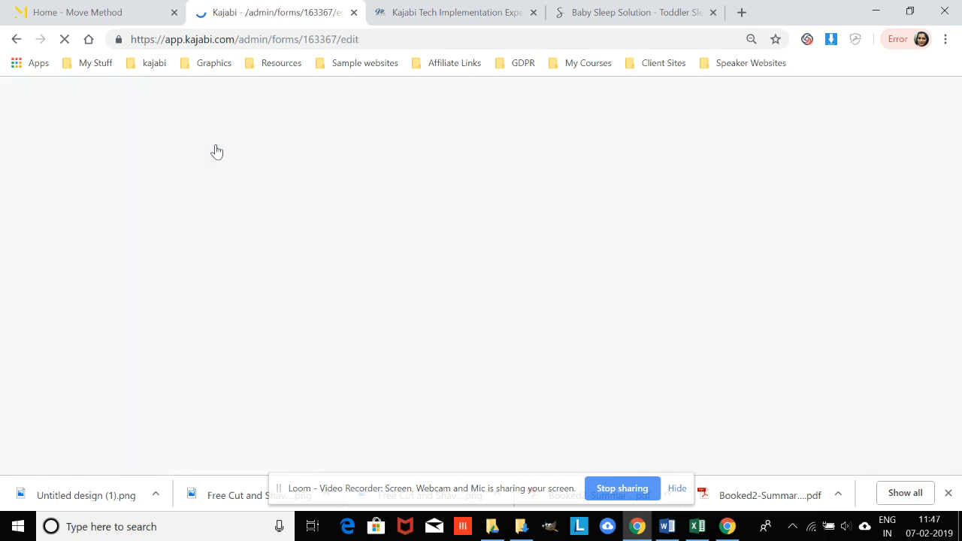
# - Preview the 7thfeb form in a new browser tab and compare it with the original newsletter version
pyautogui.rightClick(351, 195)
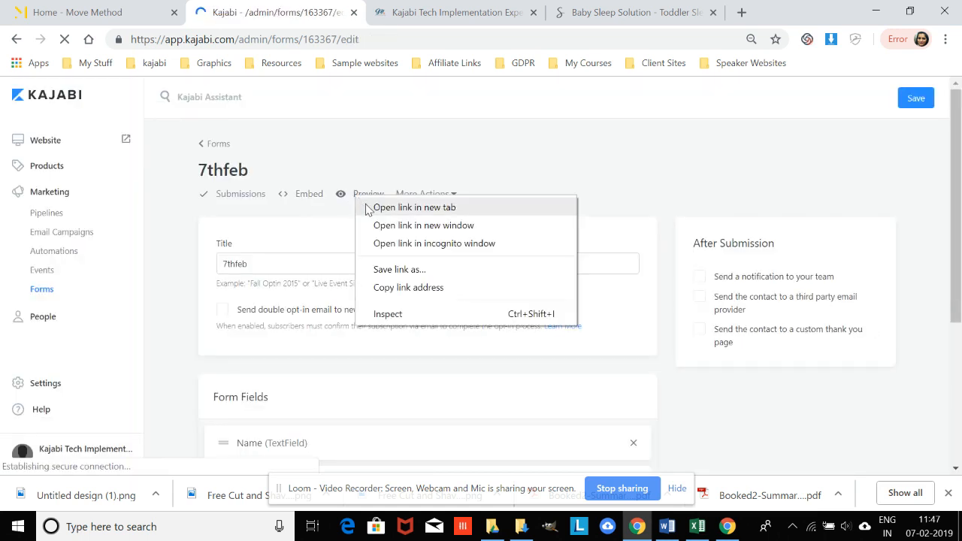
pyautogui.click(379, 202)
pyautogui.click(419, 15)
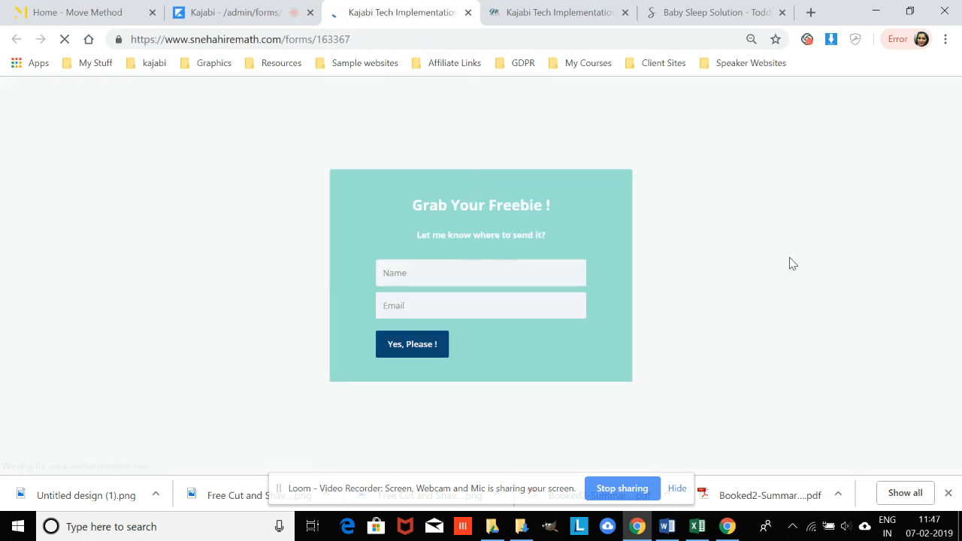
pyautogui.click(510, 14)
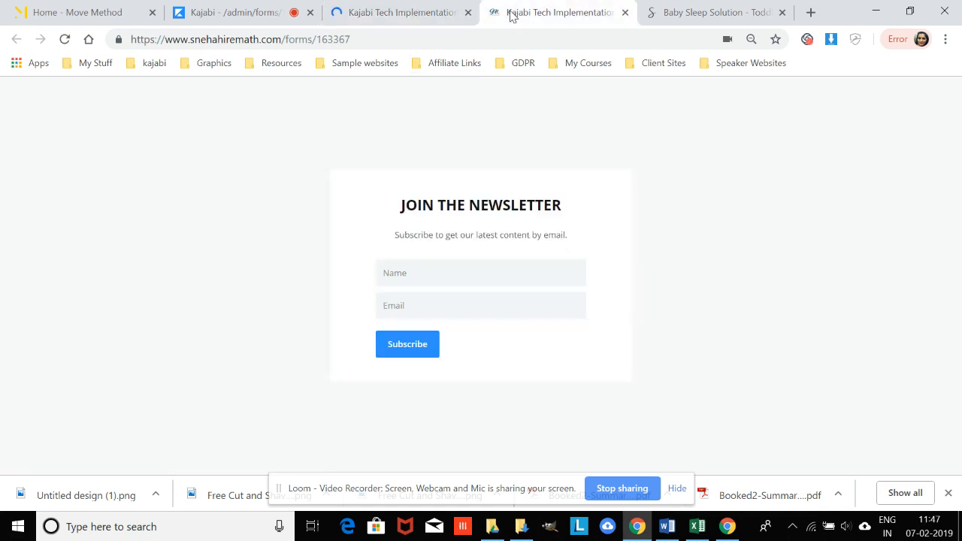
pyautogui.click(440, 18)
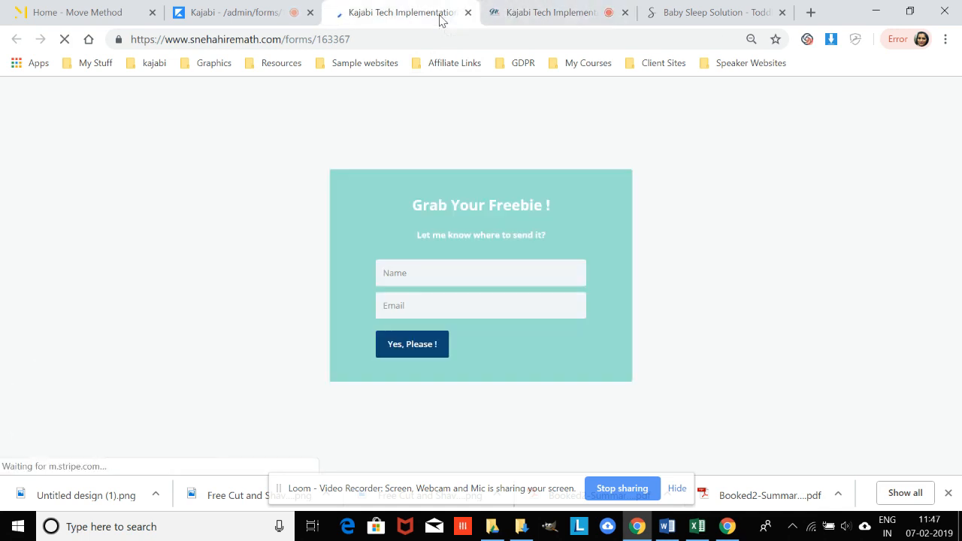
# - Reopen the 7thfeb form's embed settings and insert two blank lines above the subtitle text
pyautogui.click(267, 19)
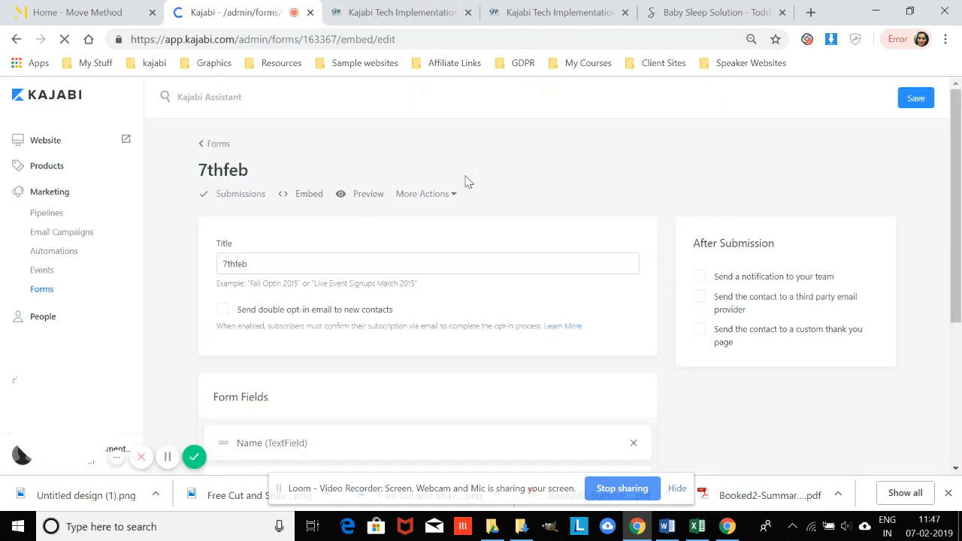
pyautogui.scroll(-10, 675, 209)
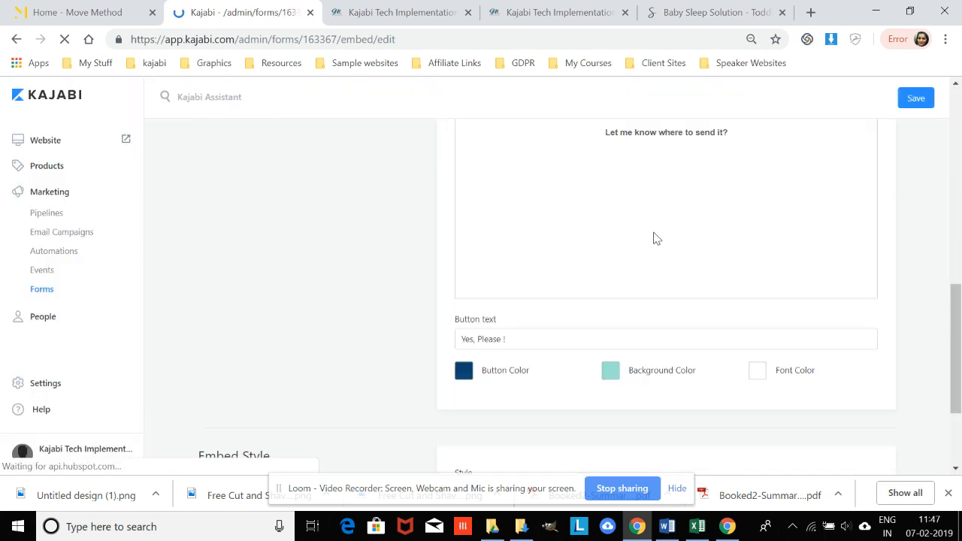
pyautogui.scroll(2, 654, 232)
pyautogui.scroll(-1, 654, 233)
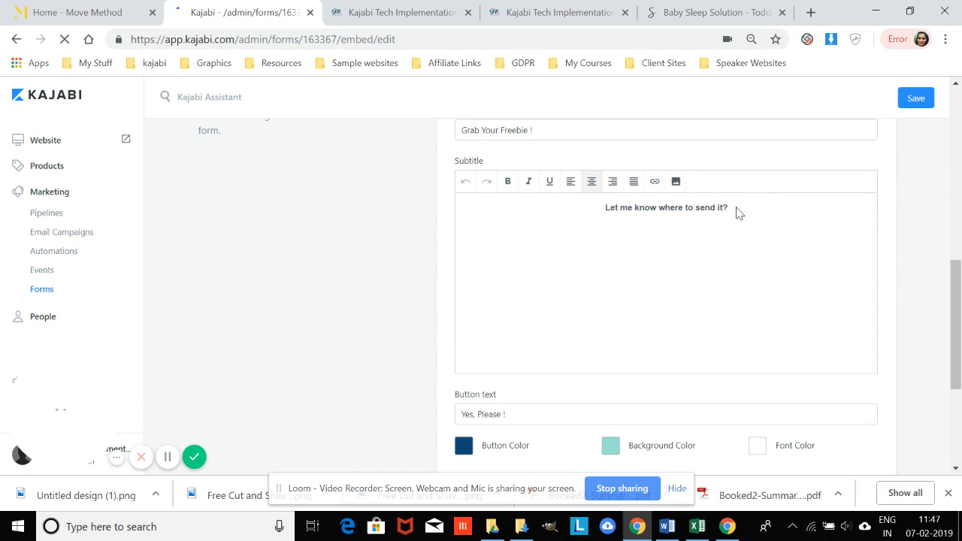
pyautogui.click(607, 207)
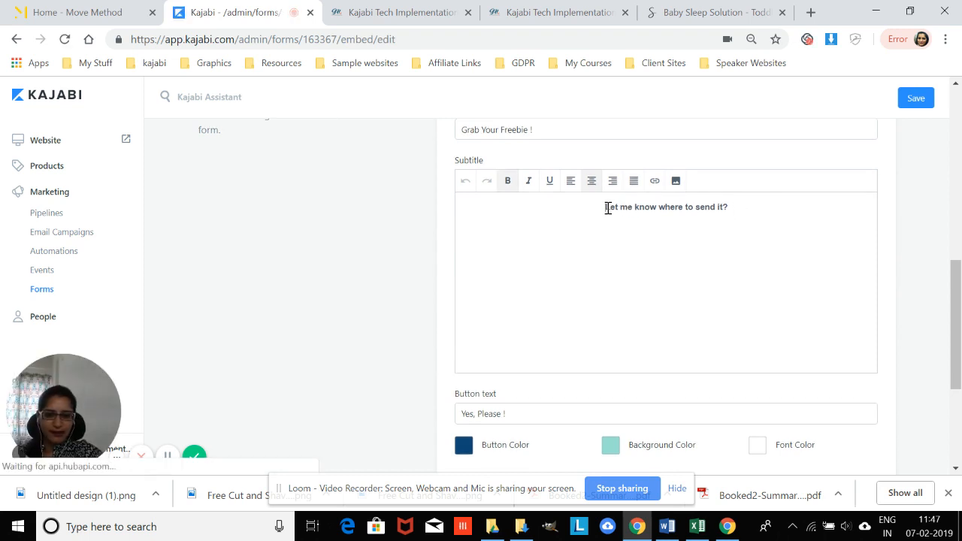
pyautogui.press('Return')
pyautogui.press('Return')
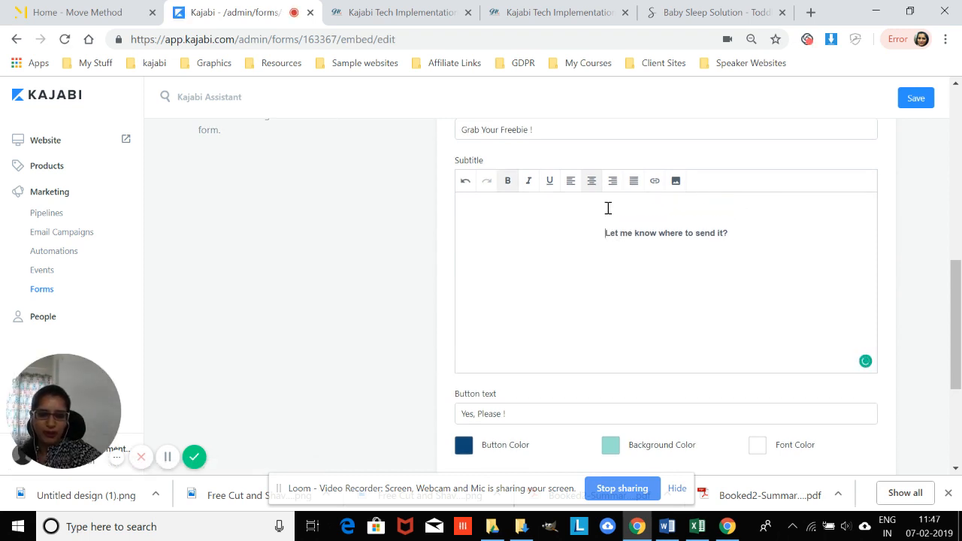
# - Insert the image "Untitled design (1)" from Downloads above the subtitle text "Let me know where to send it?" and save the embed settings
pyautogui.click(675, 181)
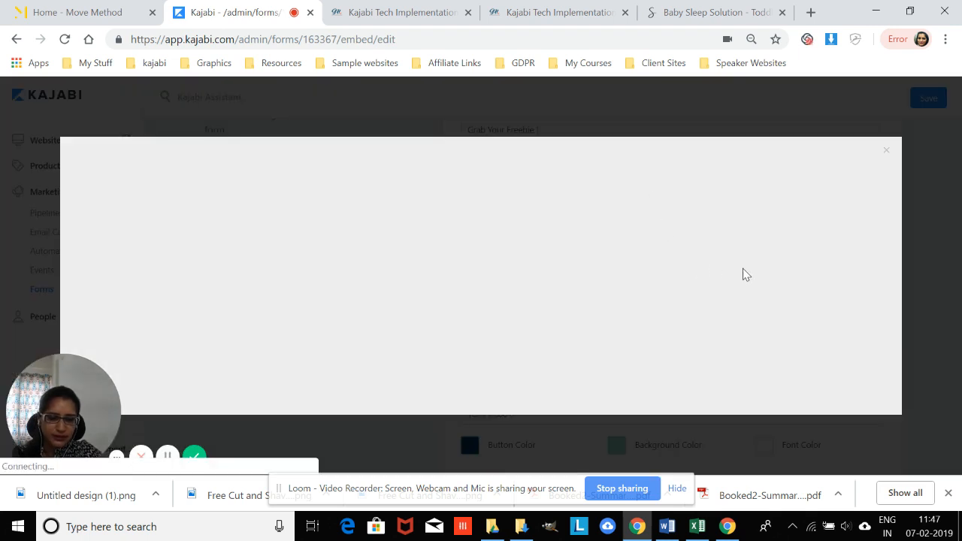
pyautogui.click(566, 303)
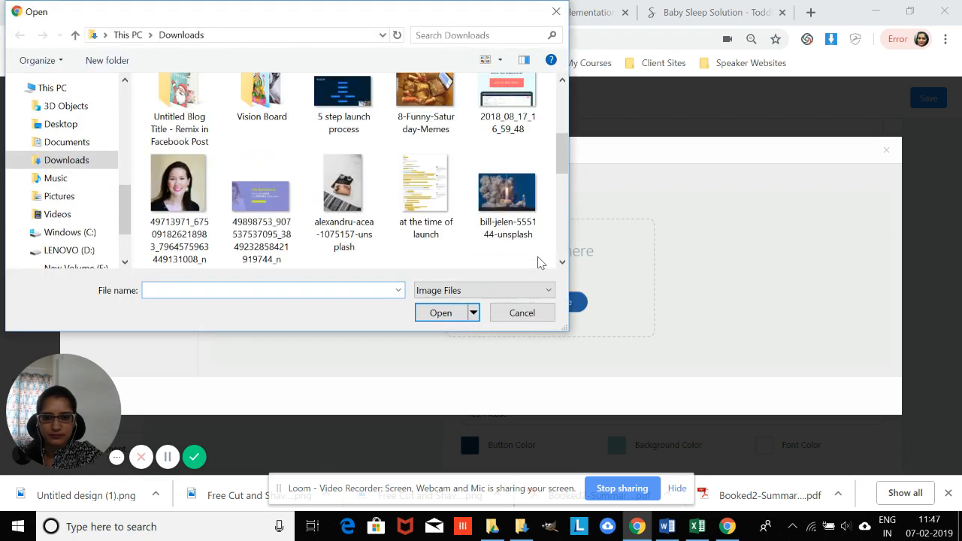
pyautogui.scroll(-10, 538, 262)
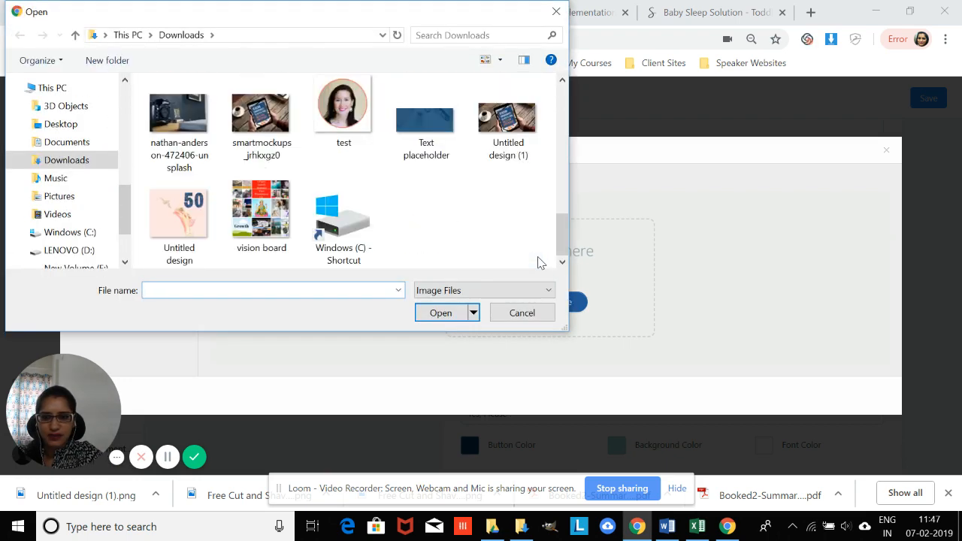
pyautogui.click(499, 139)
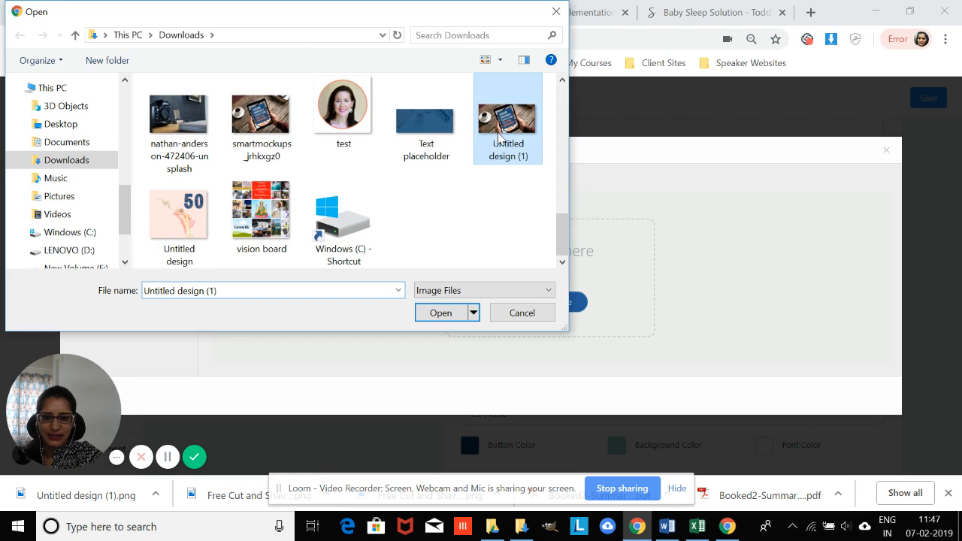
pyautogui.click(446, 314)
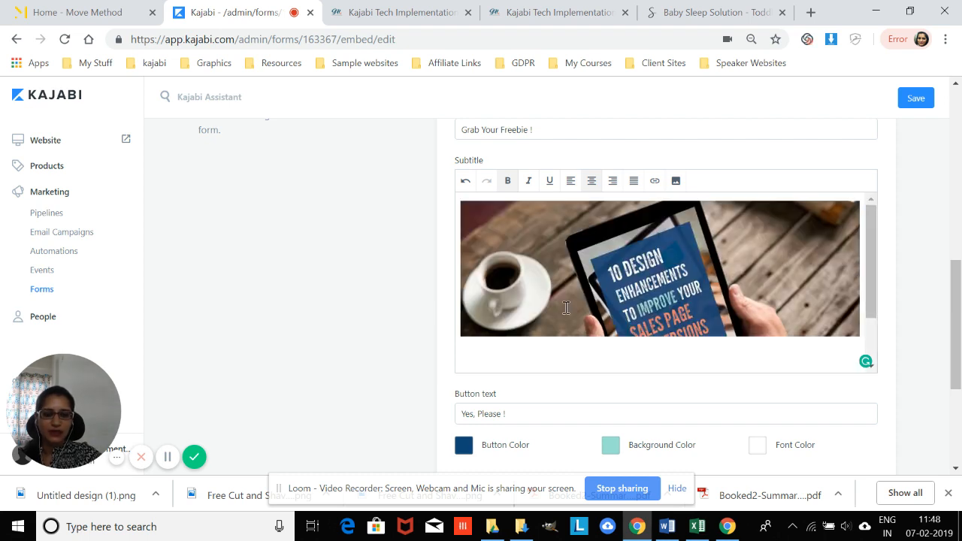
pyautogui.scroll(-2, 818, 284)
pyautogui.scroll(-2, 801, 291)
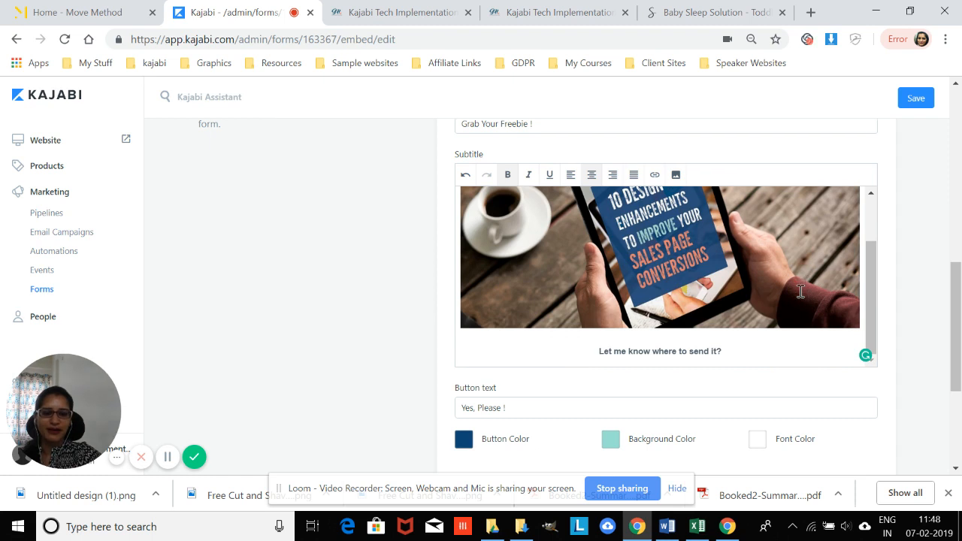
pyautogui.click(916, 103)
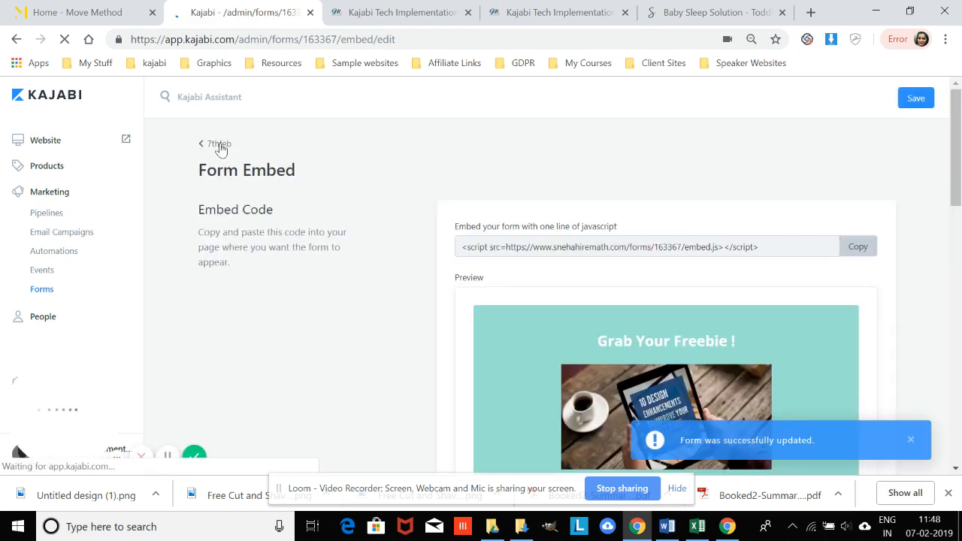
# - Go back to the 7thfeb form's edit page and preview the updated form with its subtitle image in a new browser tab
pyautogui.click(219, 144)
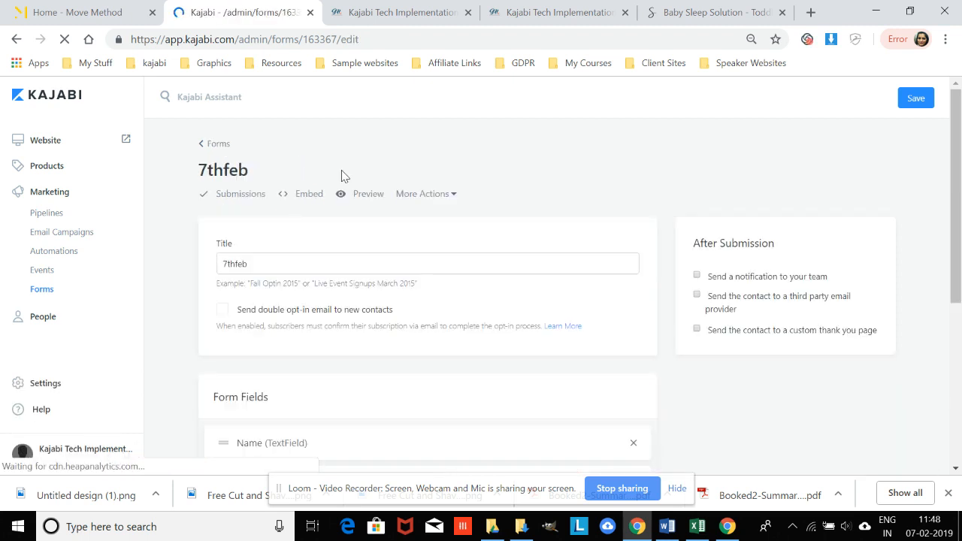
pyautogui.rightClick(380, 197)
pyautogui.click(388, 208)
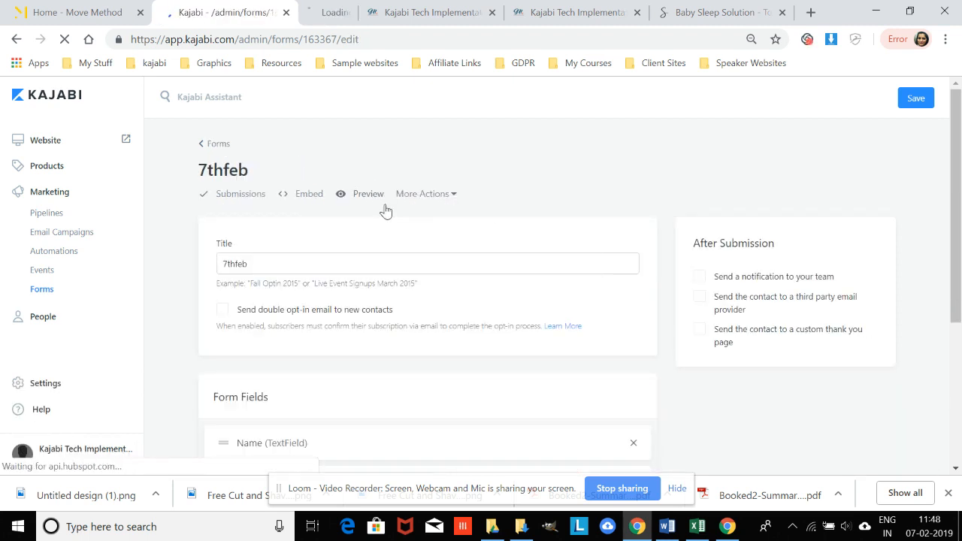
pyautogui.click(325, 13)
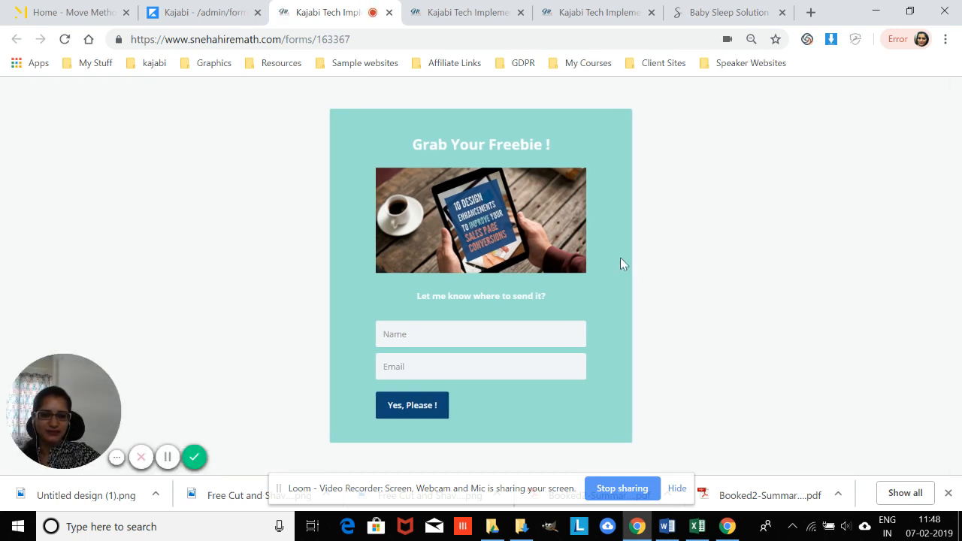
pyautogui.click(470, 373)
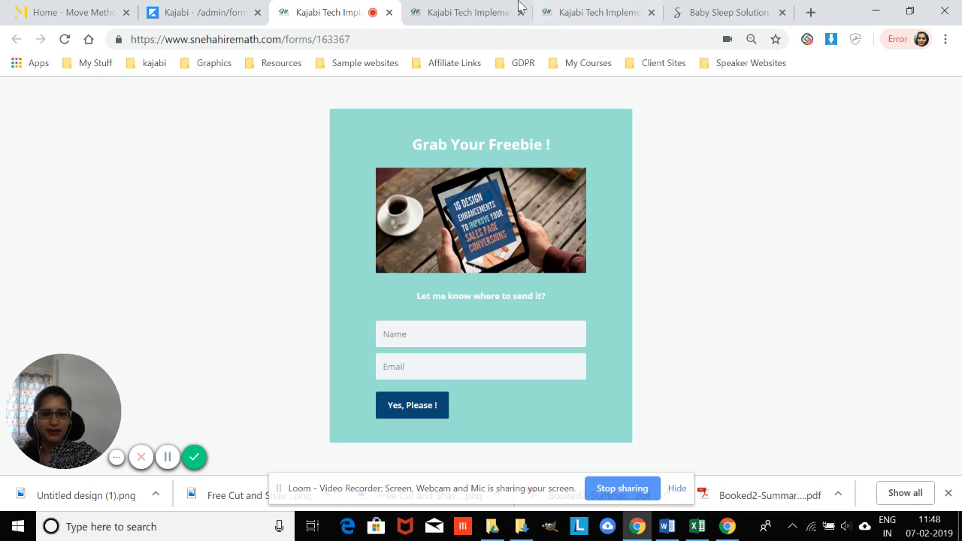
# - Compare the updated form preview with the two earlier previews, including the original Join the Newsletter version
pyautogui.click(466, 15)
pyautogui.click(569, 14)
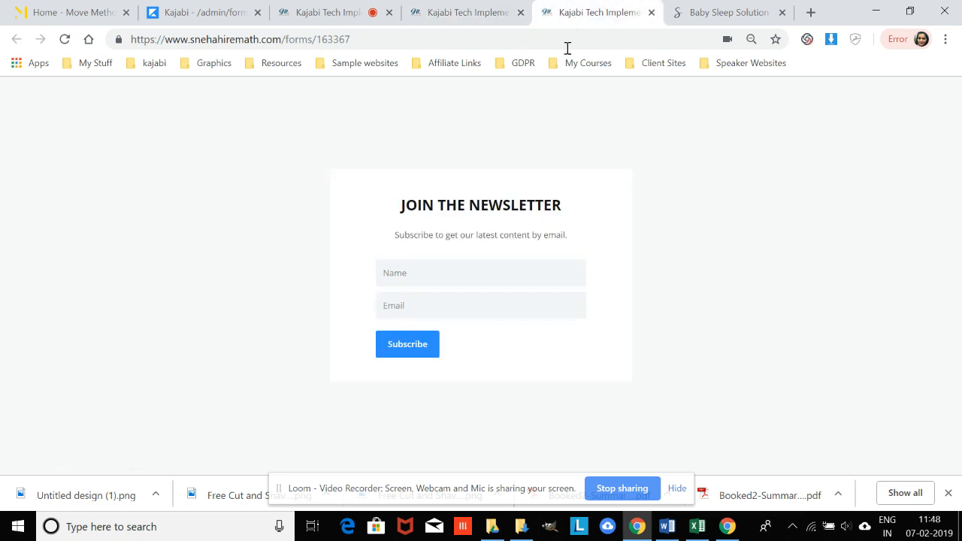
pyautogui.click(323, 12)
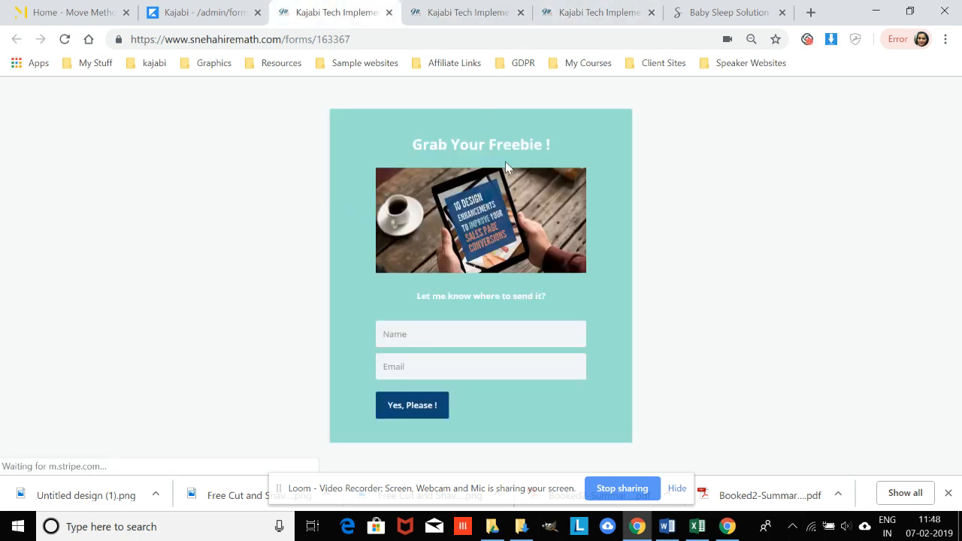
# - Return to the 7thfeb form's edit page and examine its Form Fields and Automations sections
pyautogui.click(192, 9)
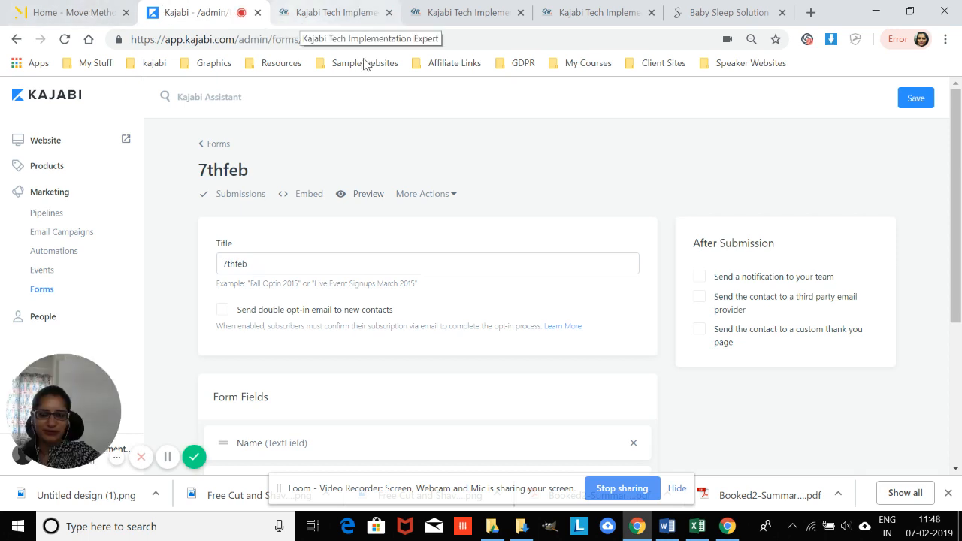
pyautogui.scroll(-3, 529, 208)
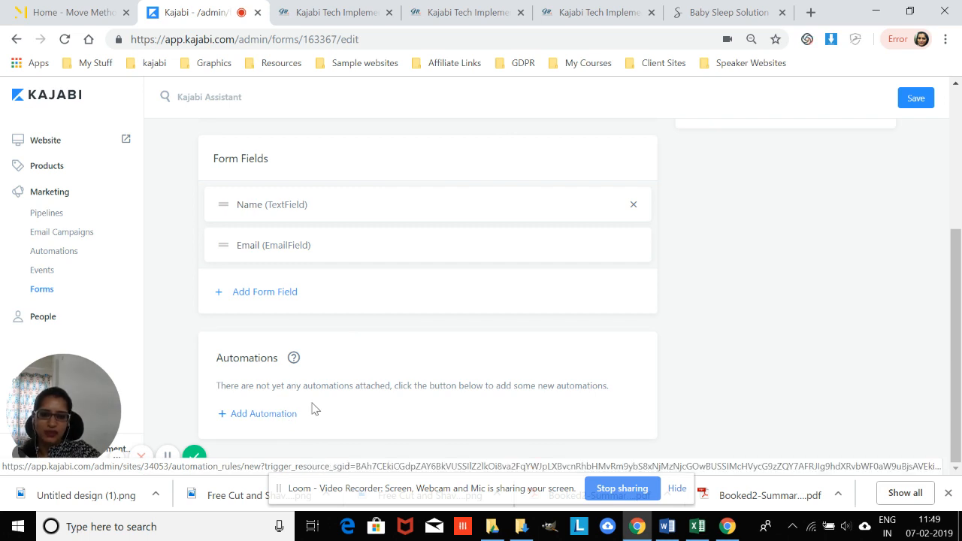
pyautogui.scroll(1, 447, 353)
pyautogui.scroll(3, 447, 354)
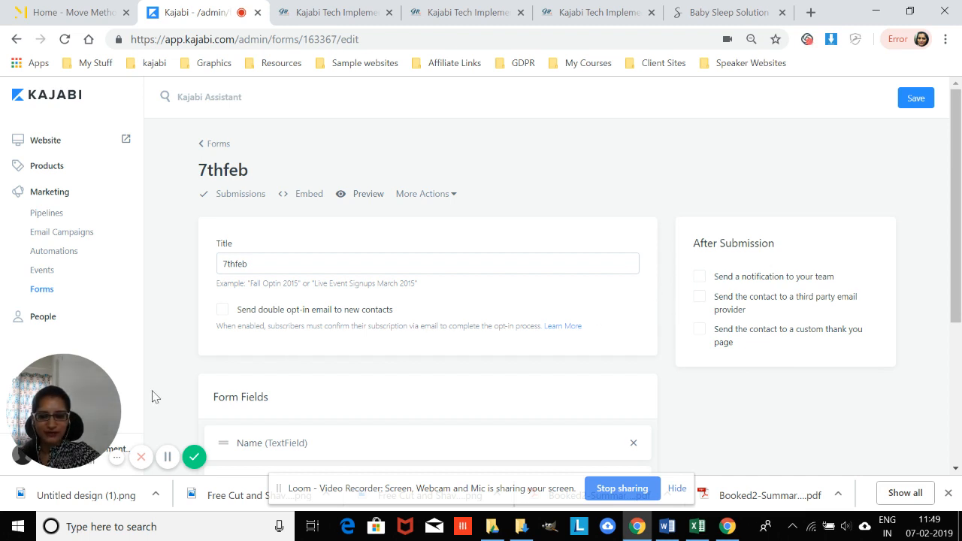
pyautogui.moveTo(49, 369)
pyautogui.click(78, 454)
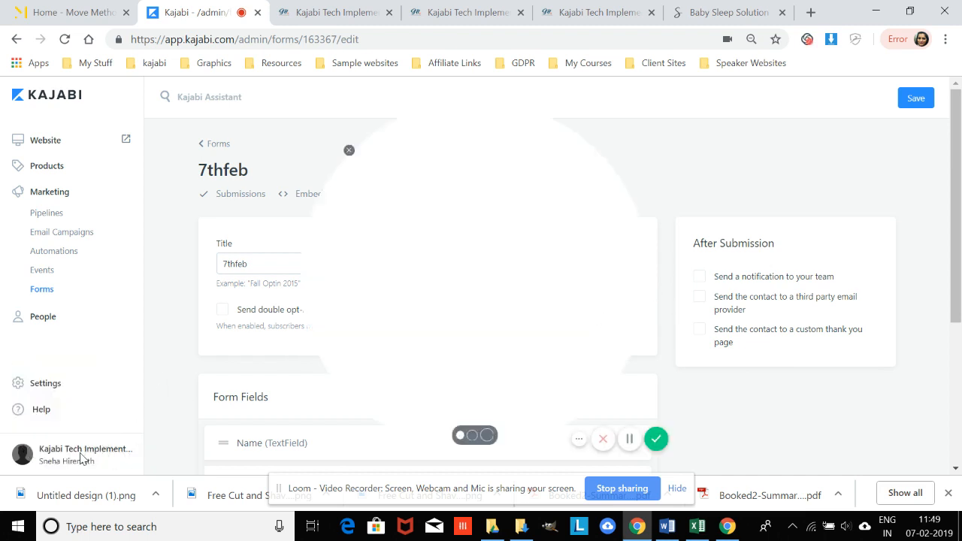